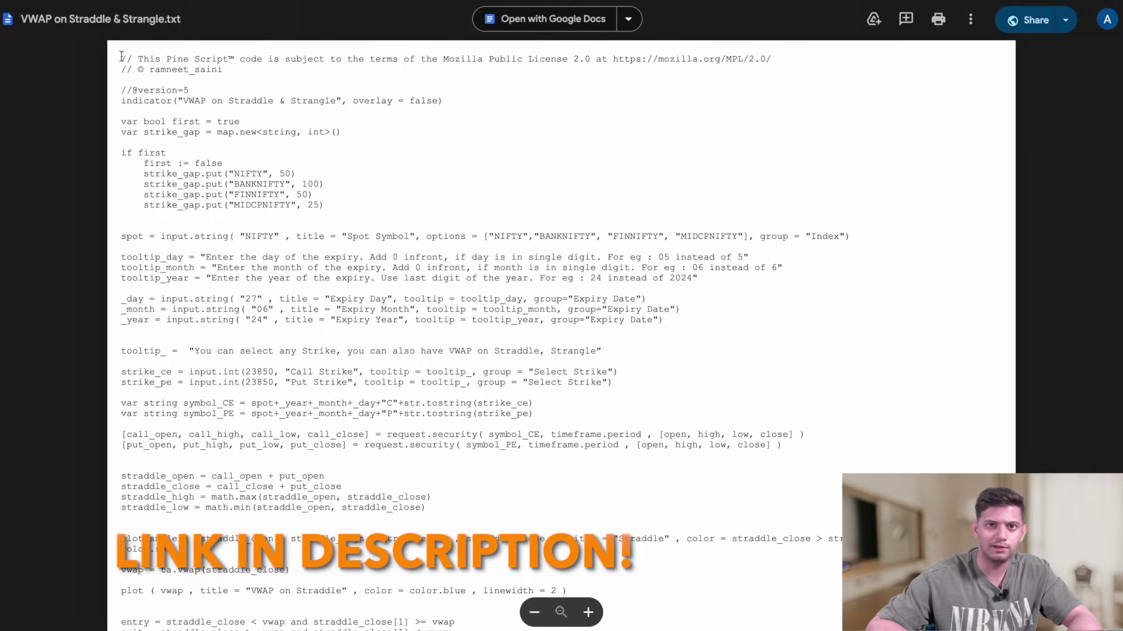
Copy the entire VWAP on Straddle & Strangle script into TradingView's Pine Editor and add it to the NIFTY chart.
{"action": "left_click_drag", "start_coordinate": [122, 57], "coordinate": [348, 563]}
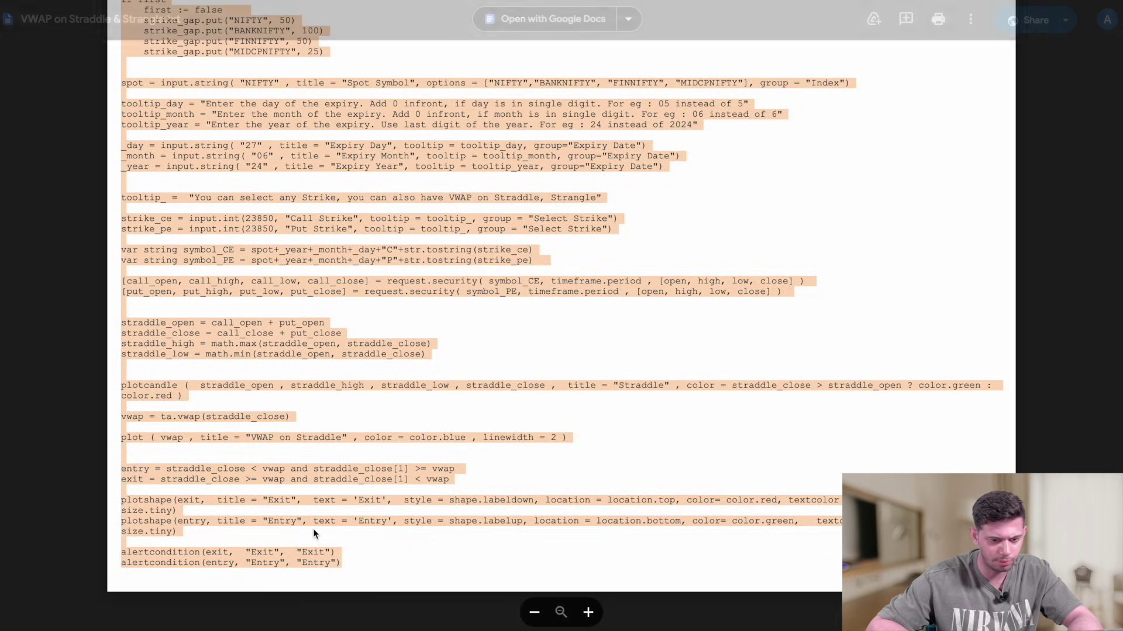
{"action": "key", "text": "alt+Tab"}
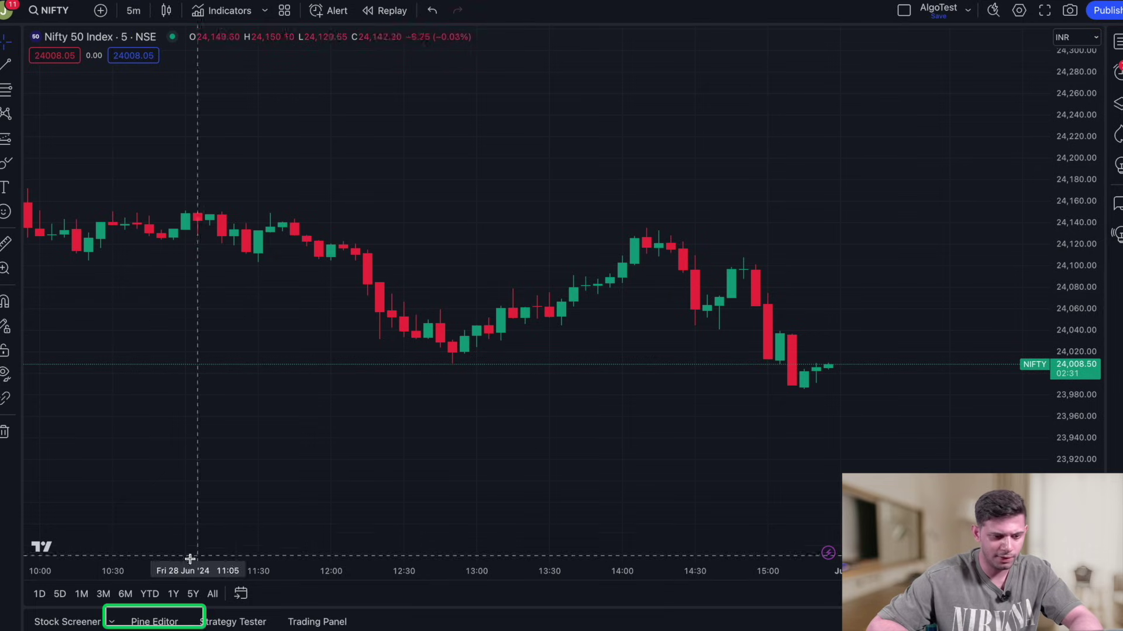
{"action": "left_click", "coordinate": [155, 622]}
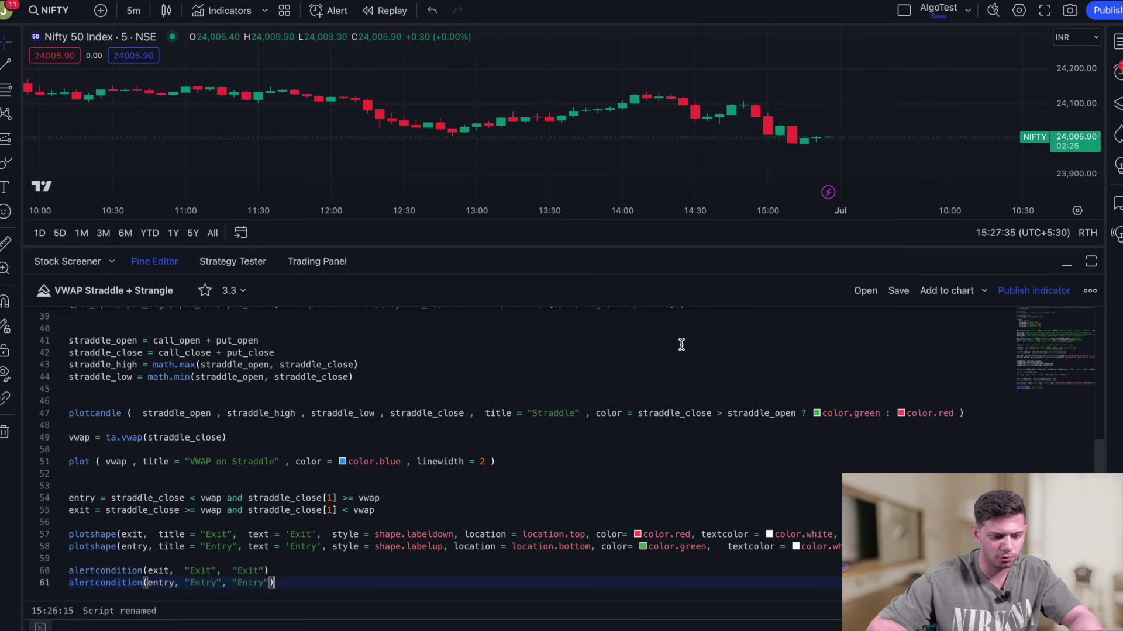
{"action": "left_click", "coordinate": [943, 299]}
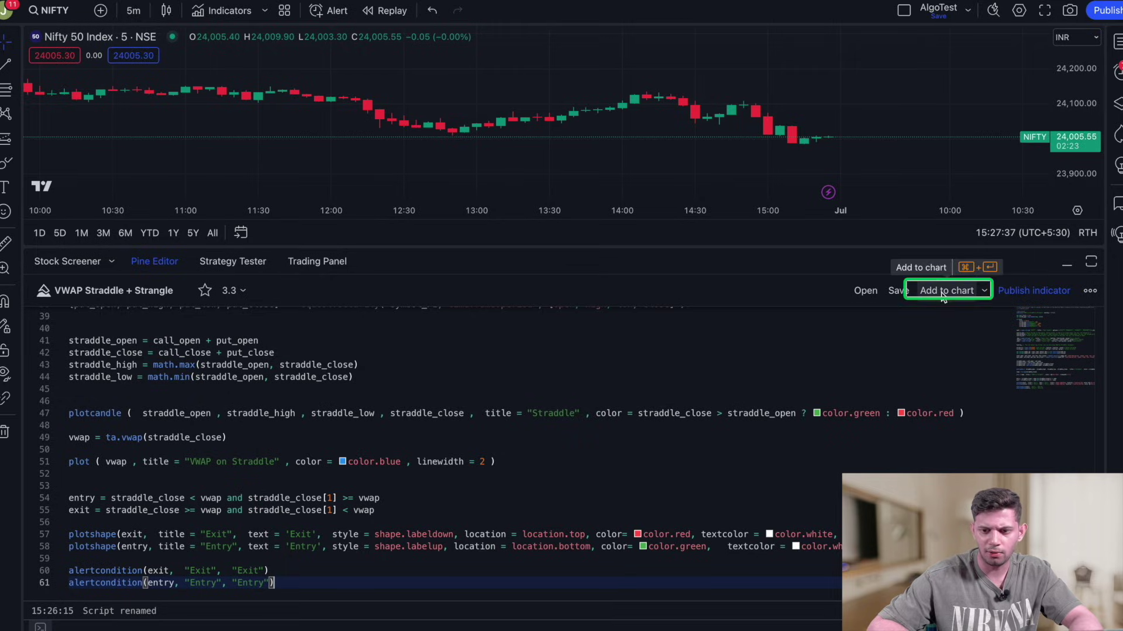
{"action": "left_click", "coordinate": [1068, 265]}
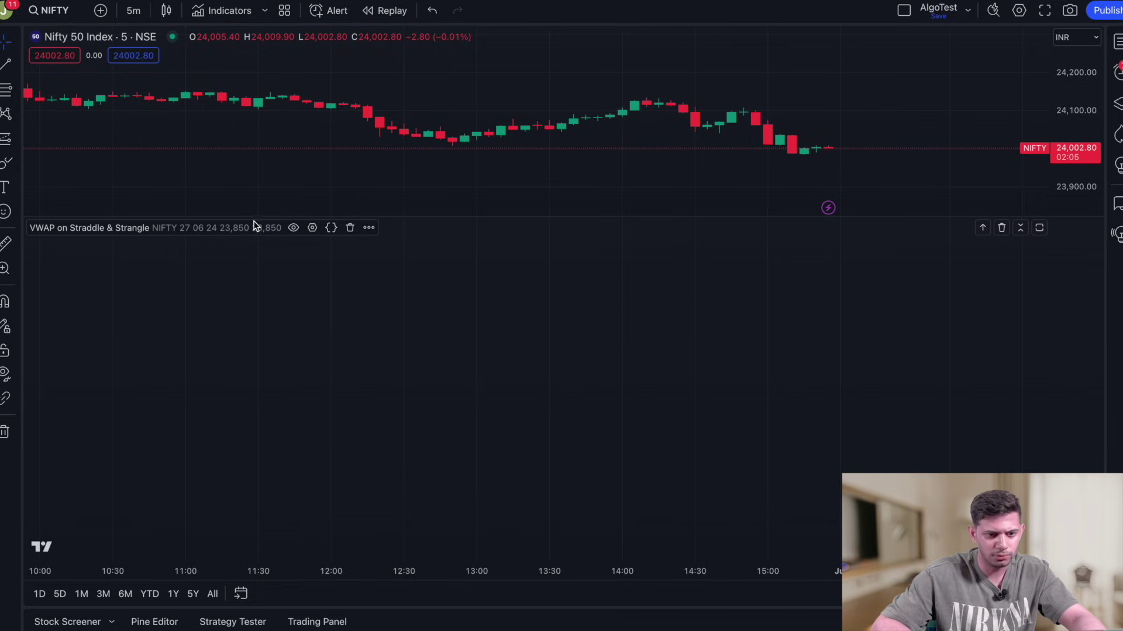
In the VWAP on Straddle & Strangle indicator's inputs, set the expiry day to 04 and the expiry month to 07.
{"action": "left_click", "coordinate": [314, 228]}
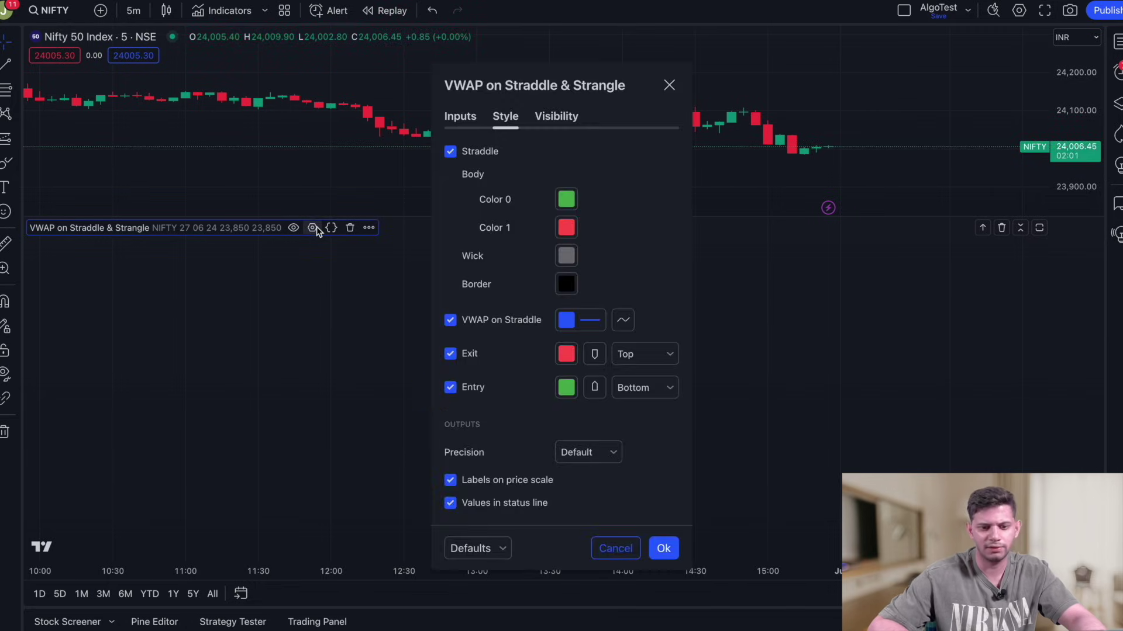
{"action": "left_click", "coordinate": [465, 123]}
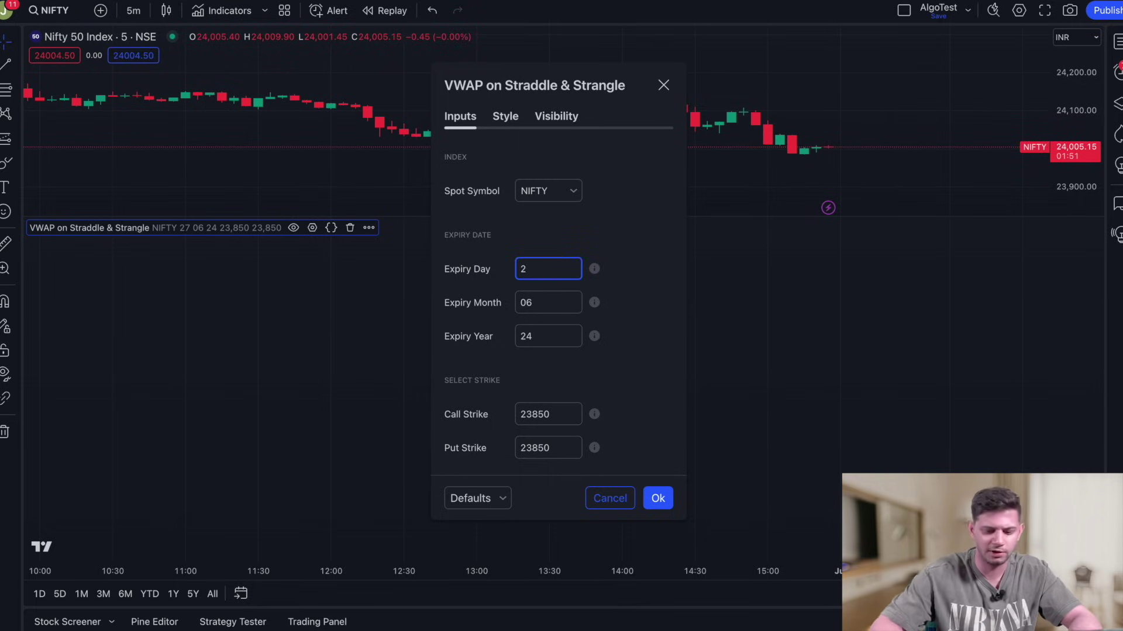
{"action": "key", "text": "BackSpace"}
{"action": "left_click", "coordinate": [542, 302]}
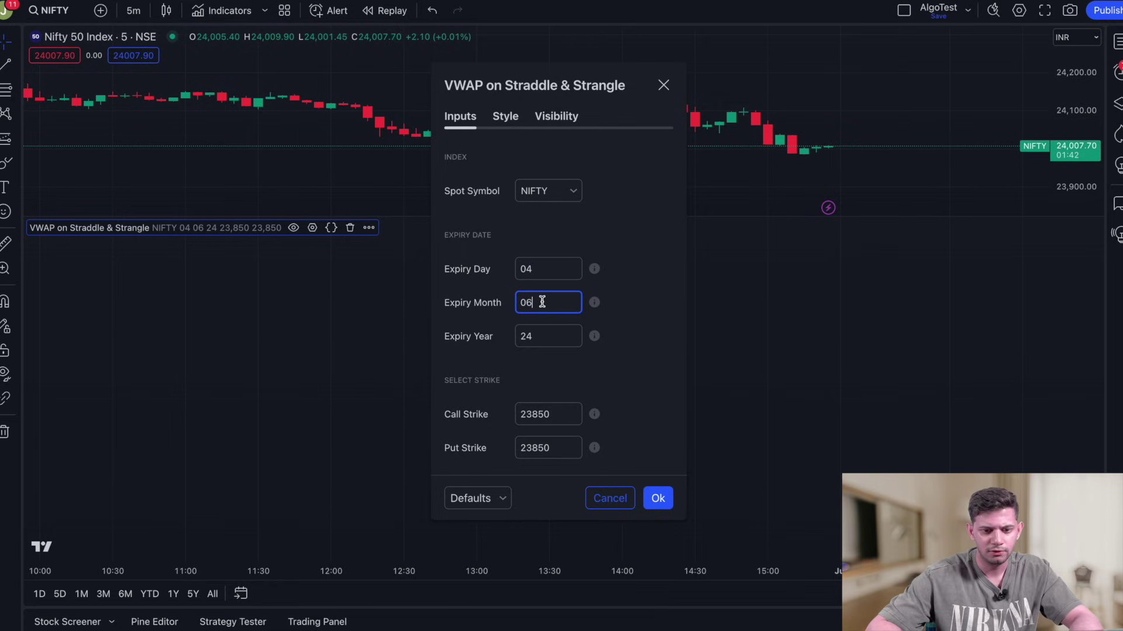
{"action": "key", "text": "BackSpace"}
{"action": "type", "text": "7"}
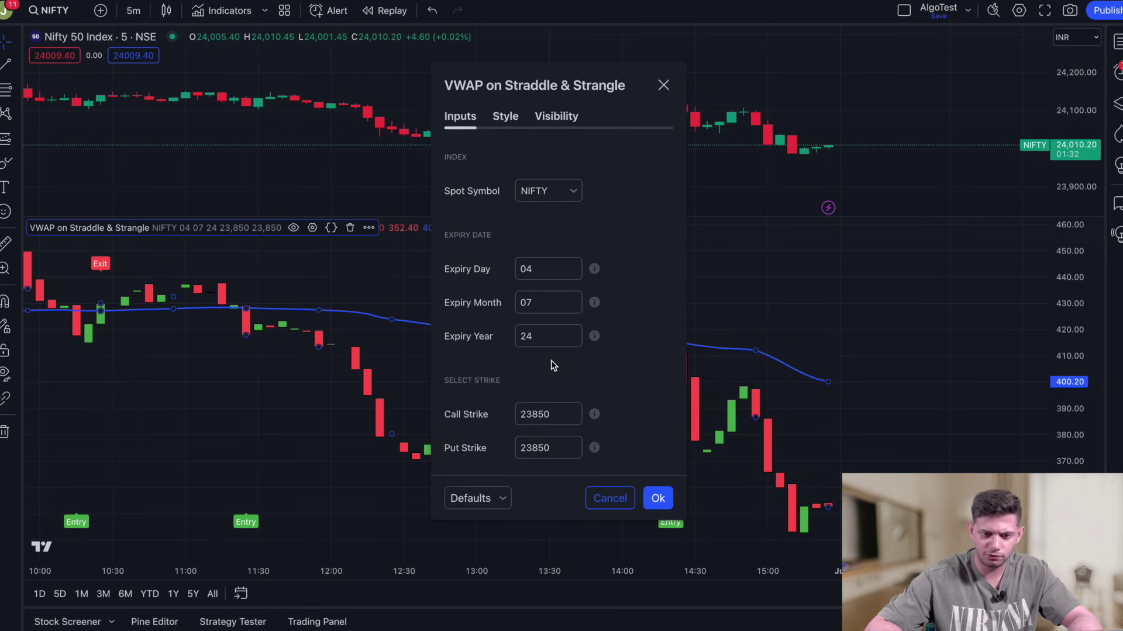
Set both the call strike and the put strike to 24000 and apply the indicator settings.
{"action": "double_click", "coordinate": [556, 414]}
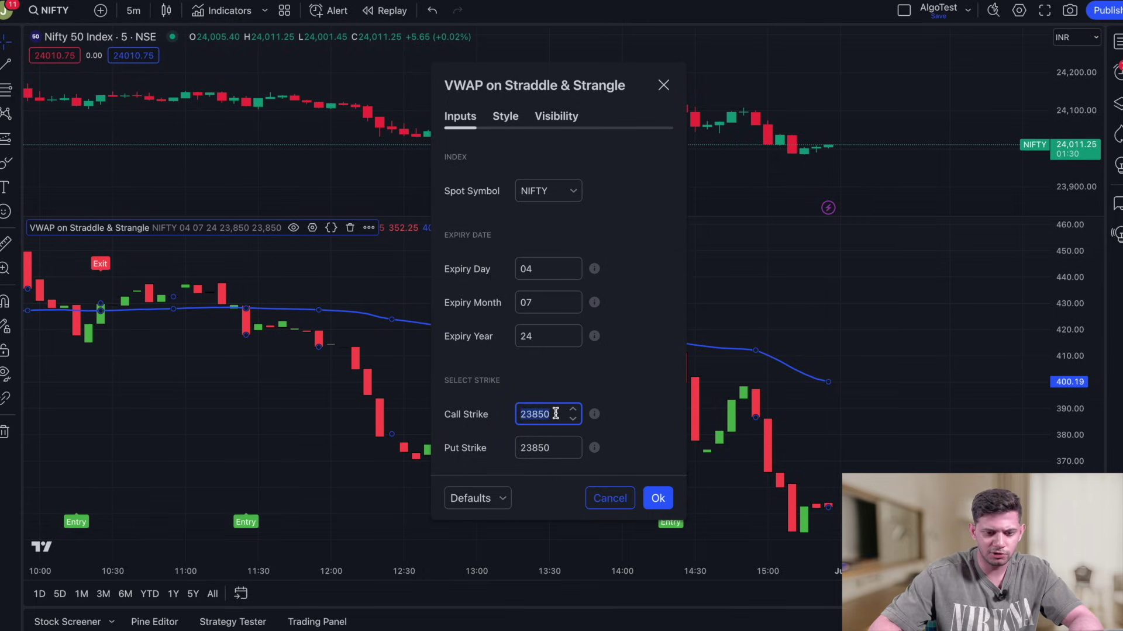
{"action": "type", "text": "24000"}
{"action": "left_click", "coordinate": [552, 445]}
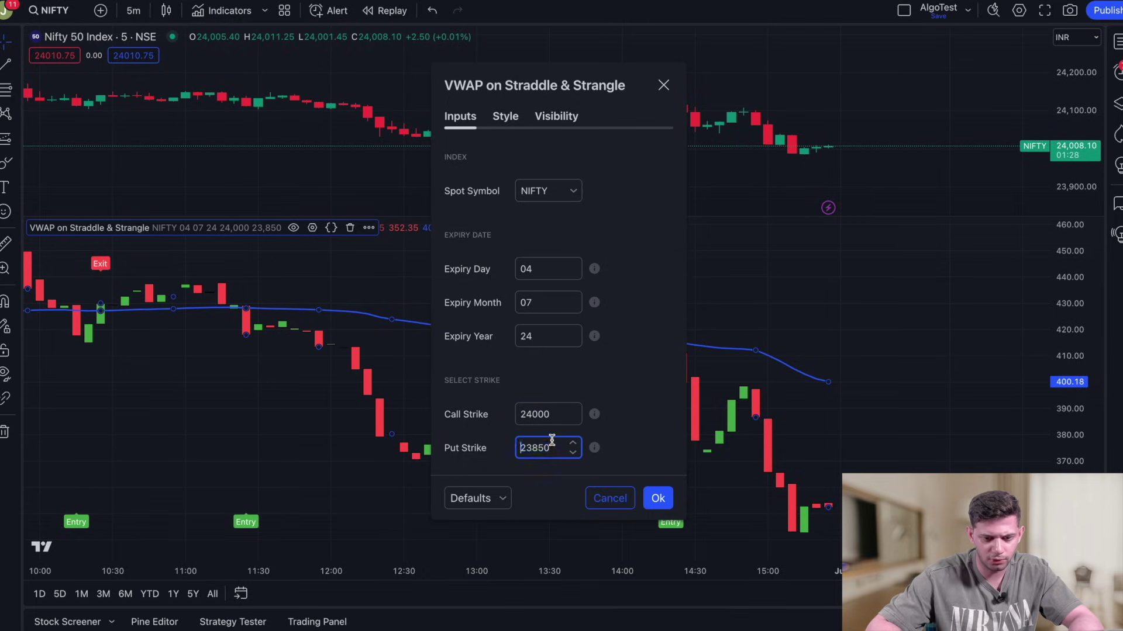
{"action": "type", "text": "24000"}
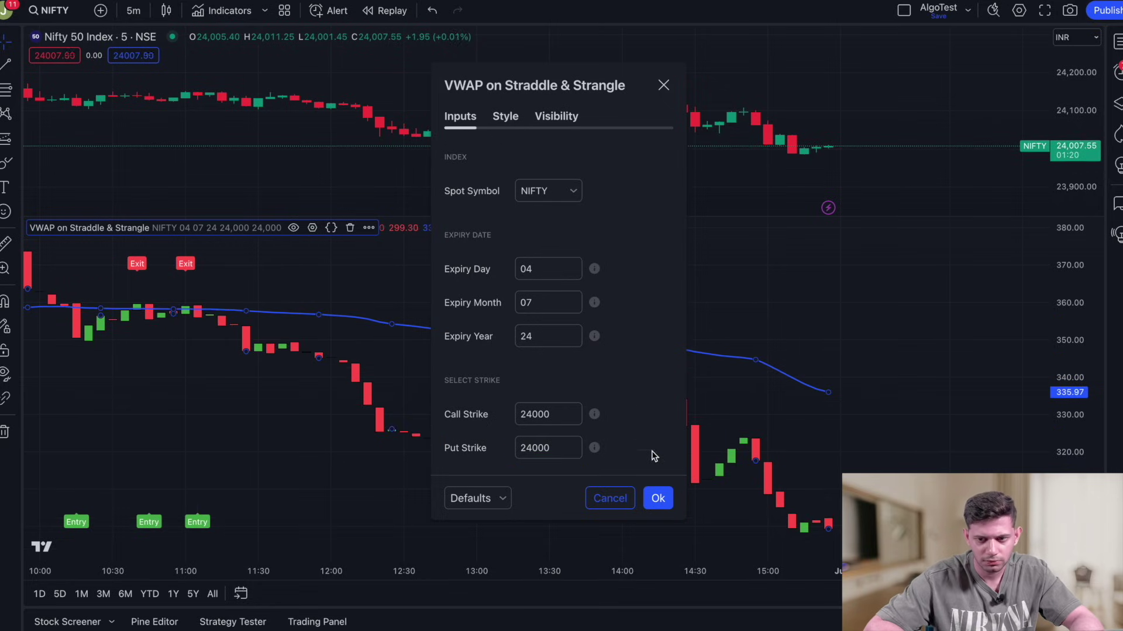
{"action": "left_click", "coordinate": [658, 498]}
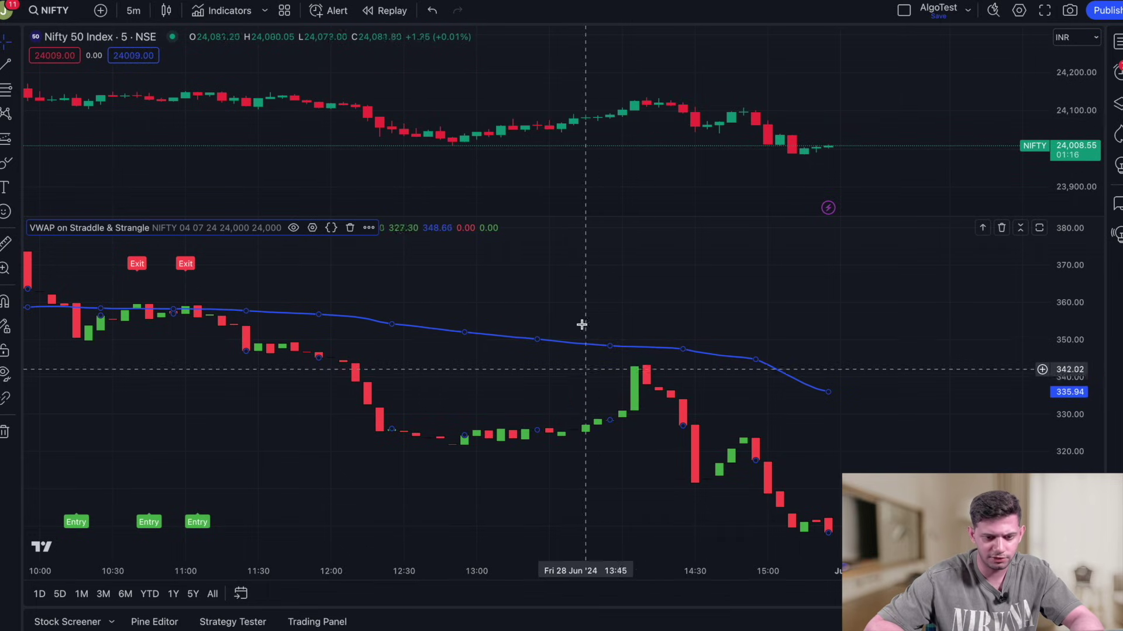
Enlarge the straddle indicator pane and examine the 28 June morning entry and exit signals against the VWAP line.
{"action": "left_click_drag", "start_coordinate": [548, 217], "coordinate": [566, 92]}
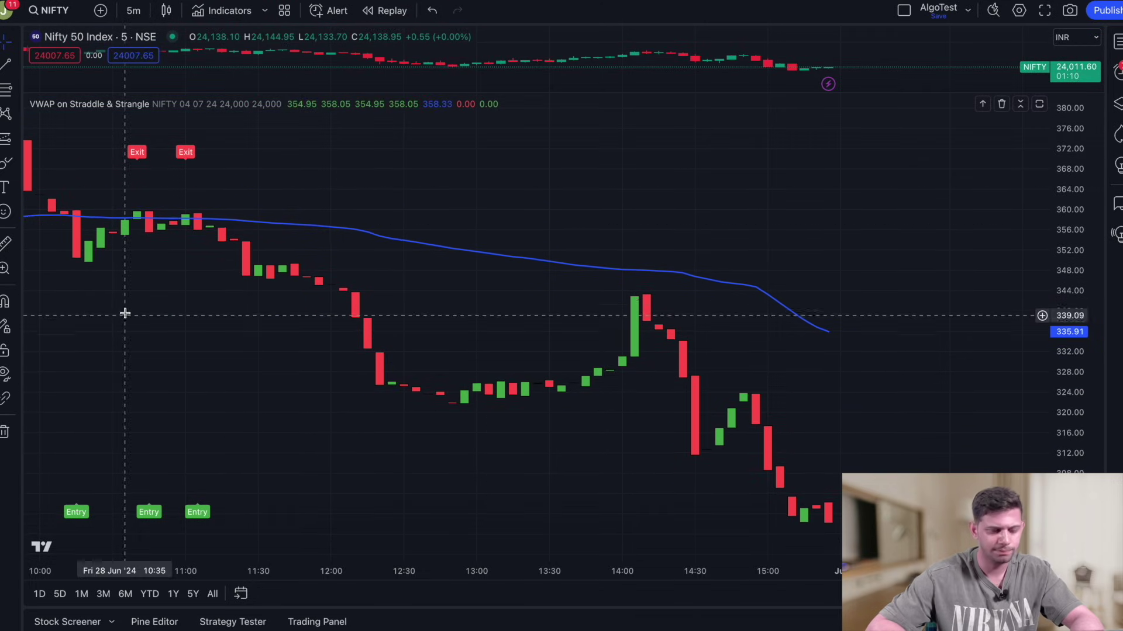
{"action": "left_click_drag", "start_coordinate": [205, 296], "coordinate": [284, 304]}
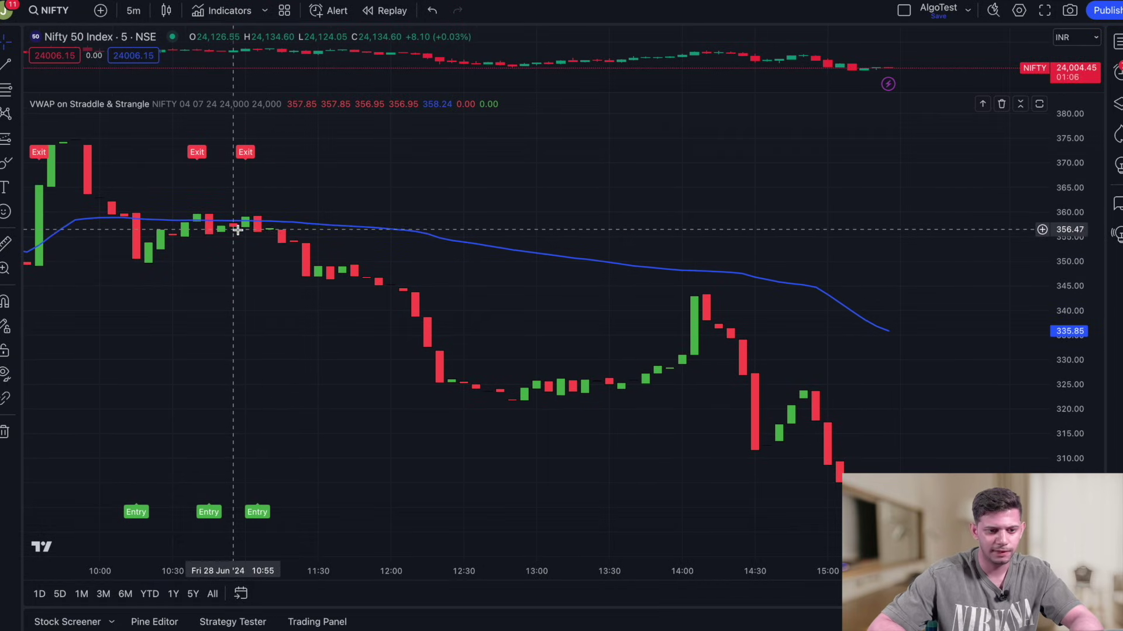
{"action": "left_click_drag", "start_coordinate": [251, 226], "coordinate": [644, 295]}
{"action": "scroll", "coordinate": [641, 293], "scroll_direction": "up", "scroll_amount": 2}
{"action": "scroll", "coordinate": [641, 293], "scroll_direction": "up", "scroll_amount": 2}
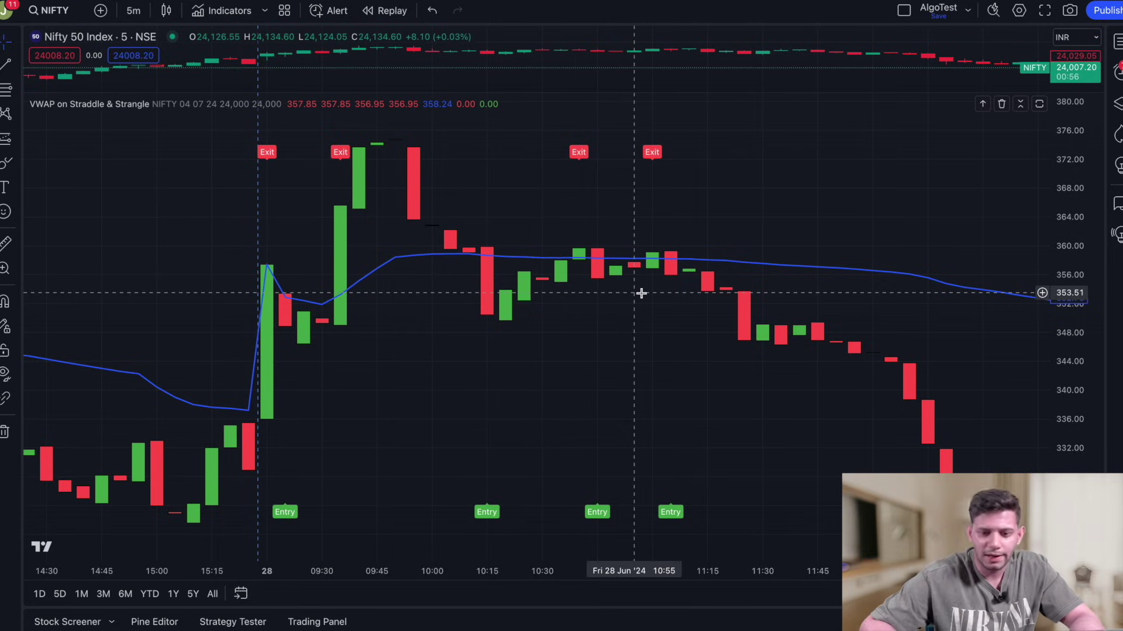
{"action": "scroll", "coordinate": [759, 419], "scroll_direction": "right", "scroll_amount": 2}
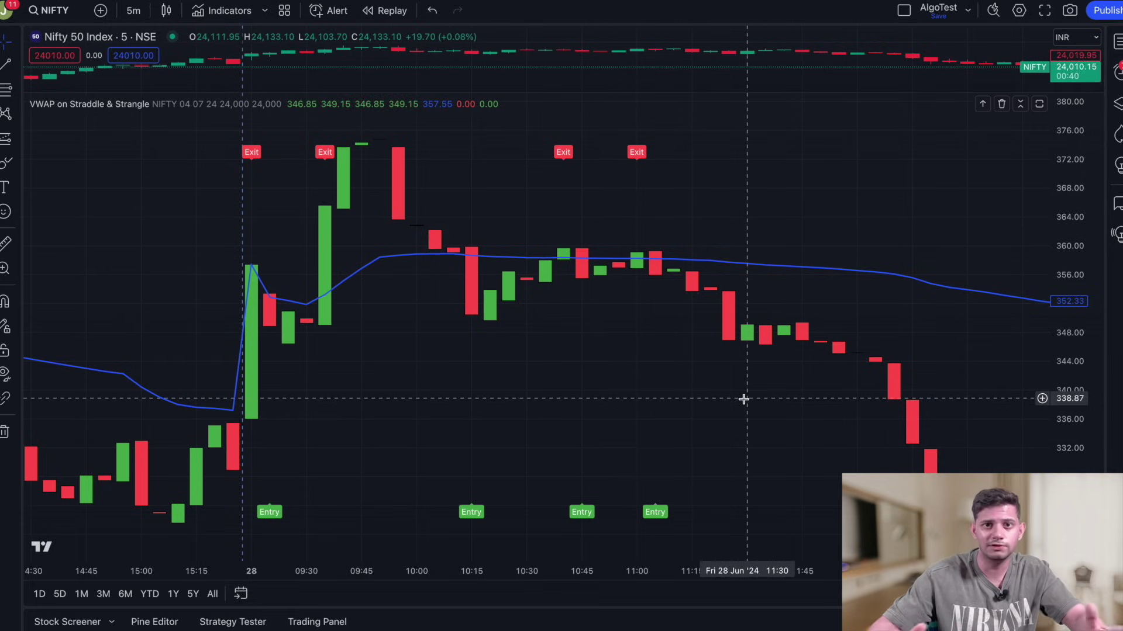
{"action": "scroll", "coordinate": [756, 386], "scroll_direction": "right", "scroll_amount": 1}
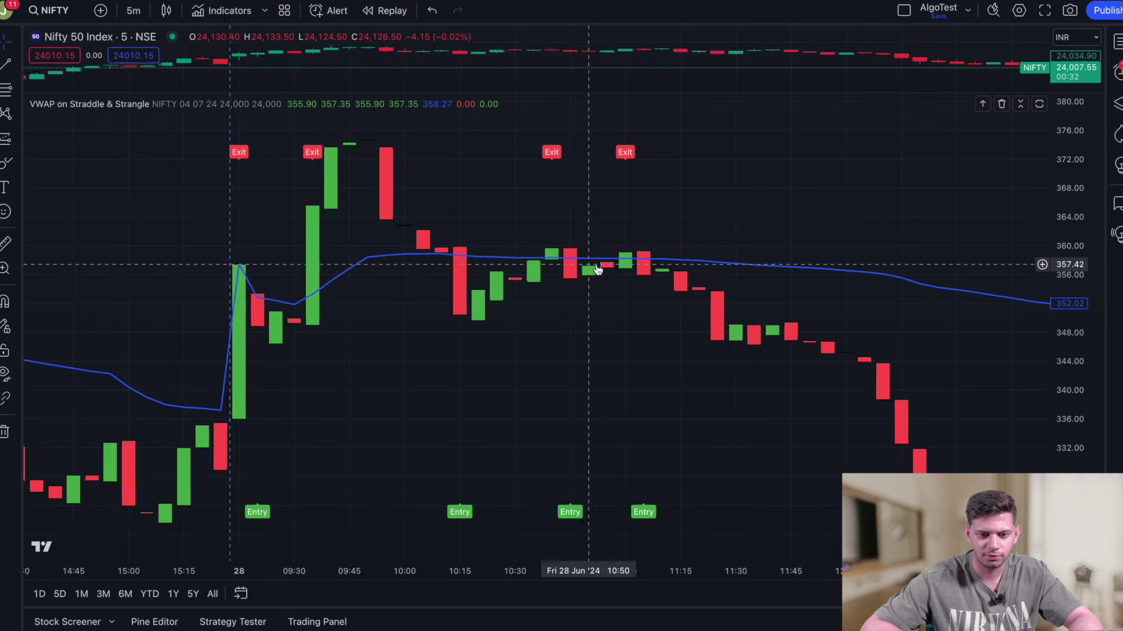
{"action": "scroll", "coordinate": [594, 261], "scroll_direction": "up", "scroll_amount": 3}
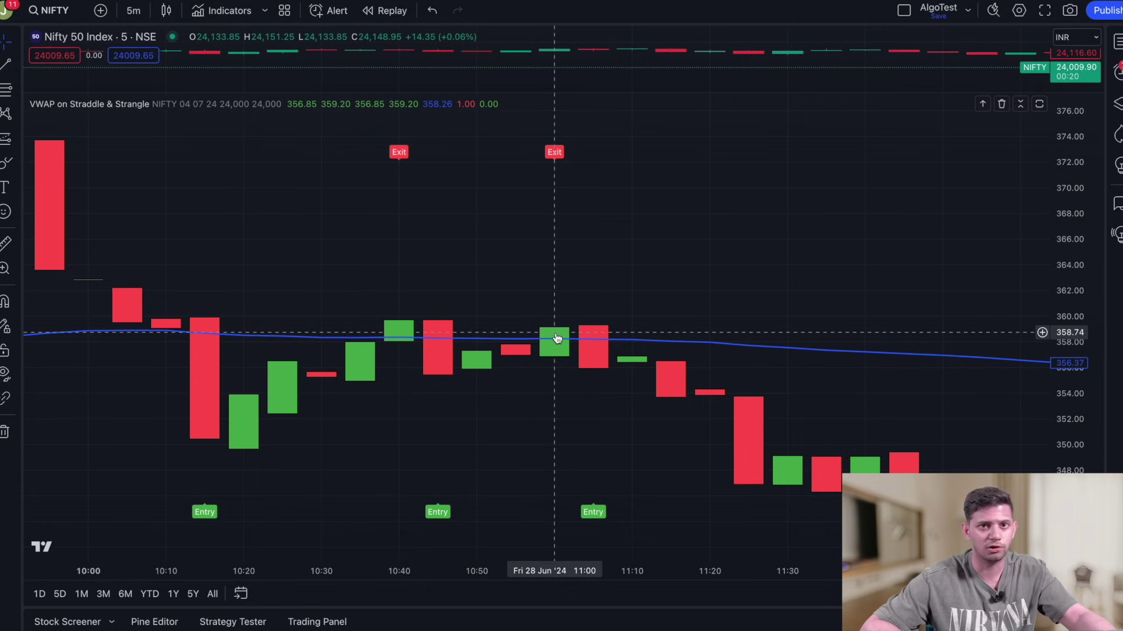
Examine how the straddle price moves from the 11:05 entry signal through to the end of the 28 June session.
{"action": "left_click_drag", "start_coordinate": [542, 431], "coordinate": [400, 385]}
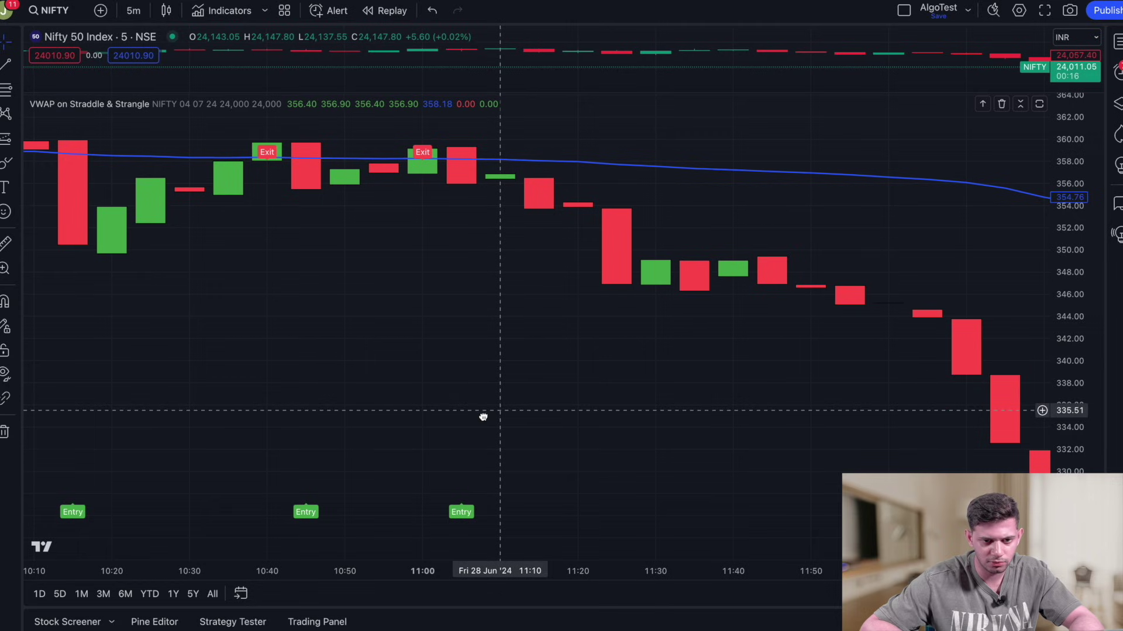
{"action": "left_click_drag", "start_coordinate": [461, 166], "coordinate": [462, 283]}
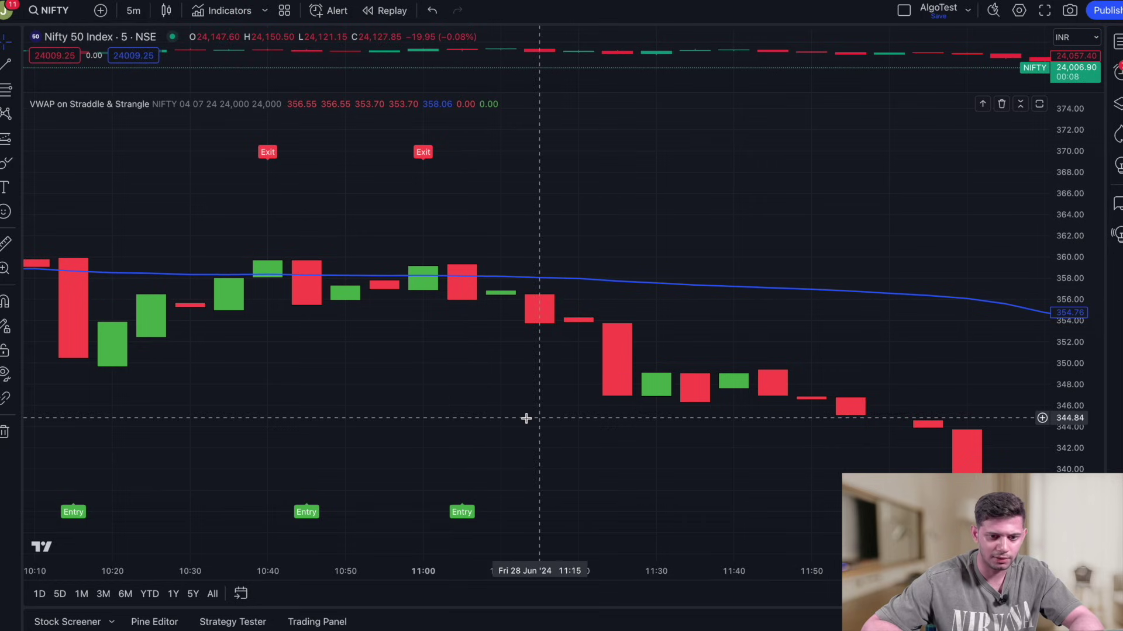
{"action": "left_click_drag", "start_coordinate": [567, 504], "coordinate": [382, 379]}
{"action": "left_click_drag", "start_coordinate": [1075, 313], "coordinate": [1078, 363]}
{"action": "left_click_drag", "start_coordinate": [935, 357], "coordinate": [721, 332]}
{"action": "scroll", "coordinate": [721, 329], "scroll_direction": "left", "scroll_amount": 5}
{"action": "scroll", "coordinate": [862, 318], "scroll_direction": "down", "scroll_amount": 3}
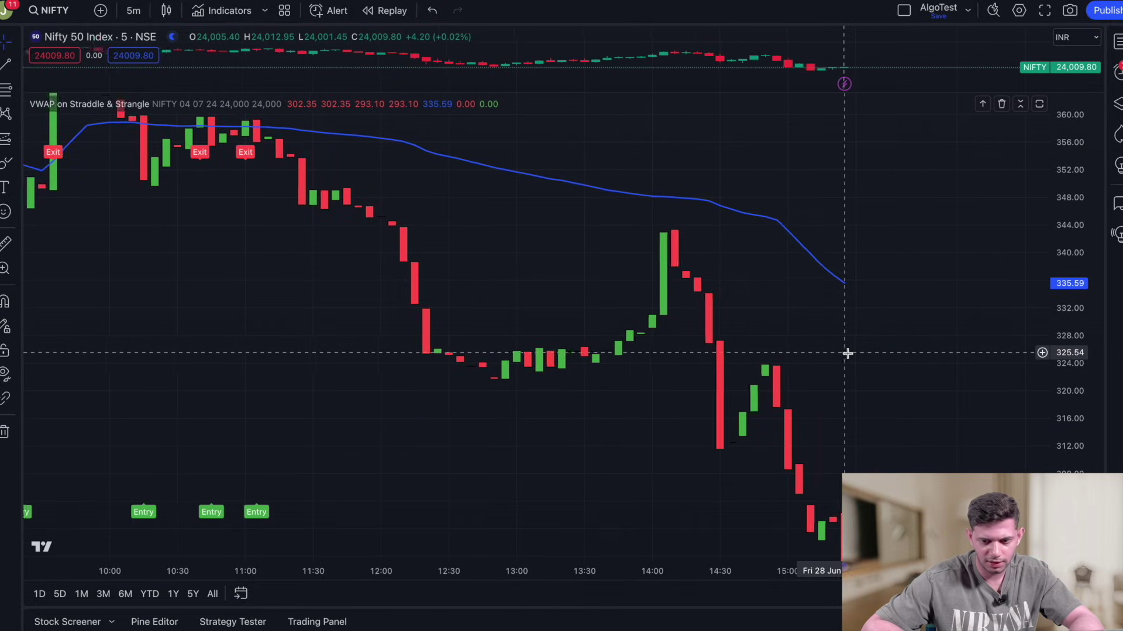
{"action": "left_click_drag", "start_coordinate": [1081, 349], "coordinate": [1081, 377]}
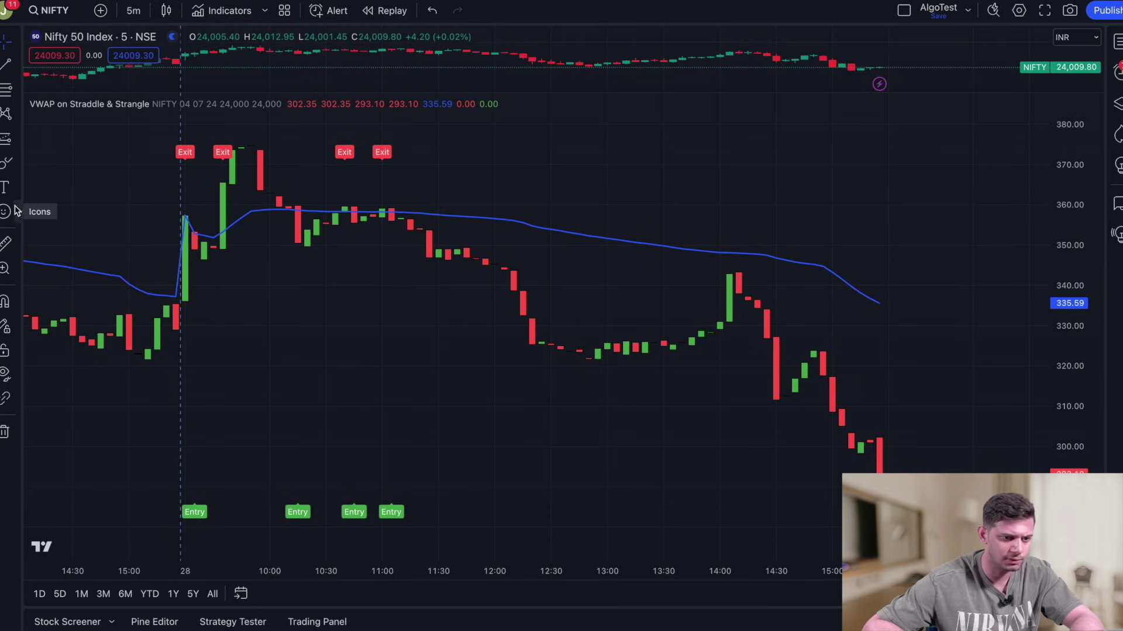
Draw a Short Position from the 11:05 entry at 356.75 to the last candle, with a 356.90 stop and 64.15-point target, and delete it.
{"action": "left_click", "coordinate": [18, 140]}
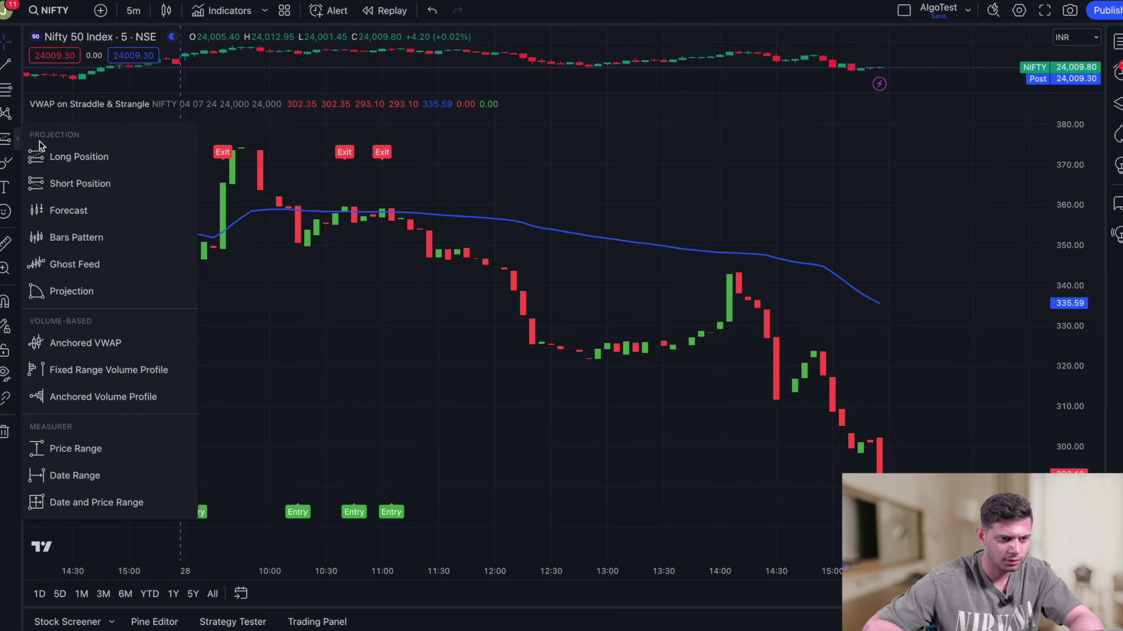
{"action": "left_click", "coordinate": [72, 180]}
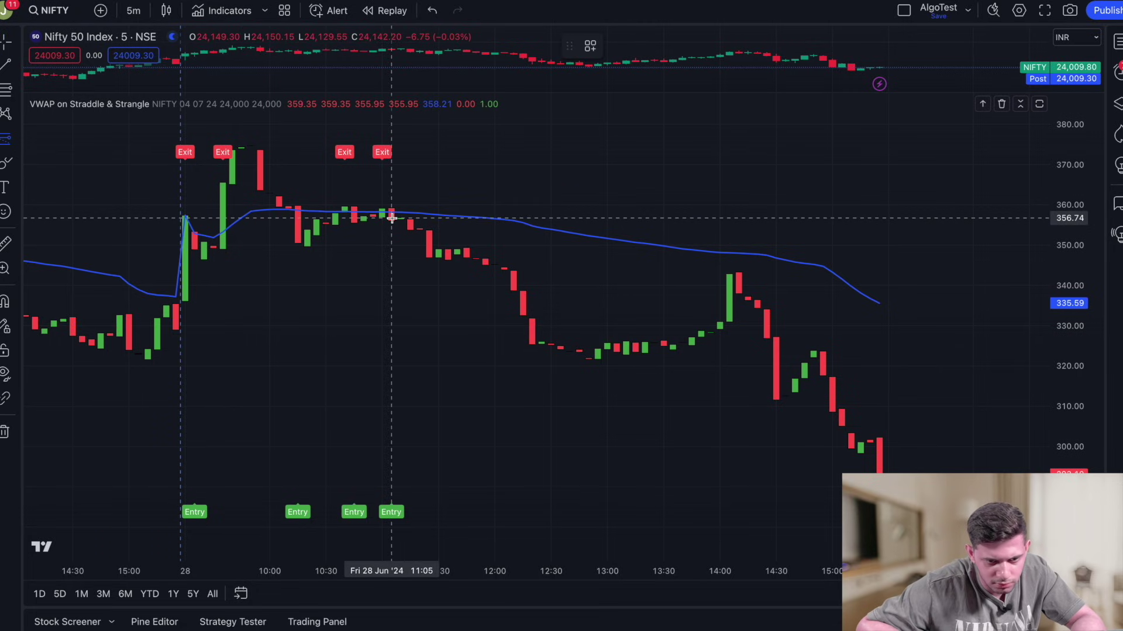
{"action": "left_click", "coordinate": [391, 218]}
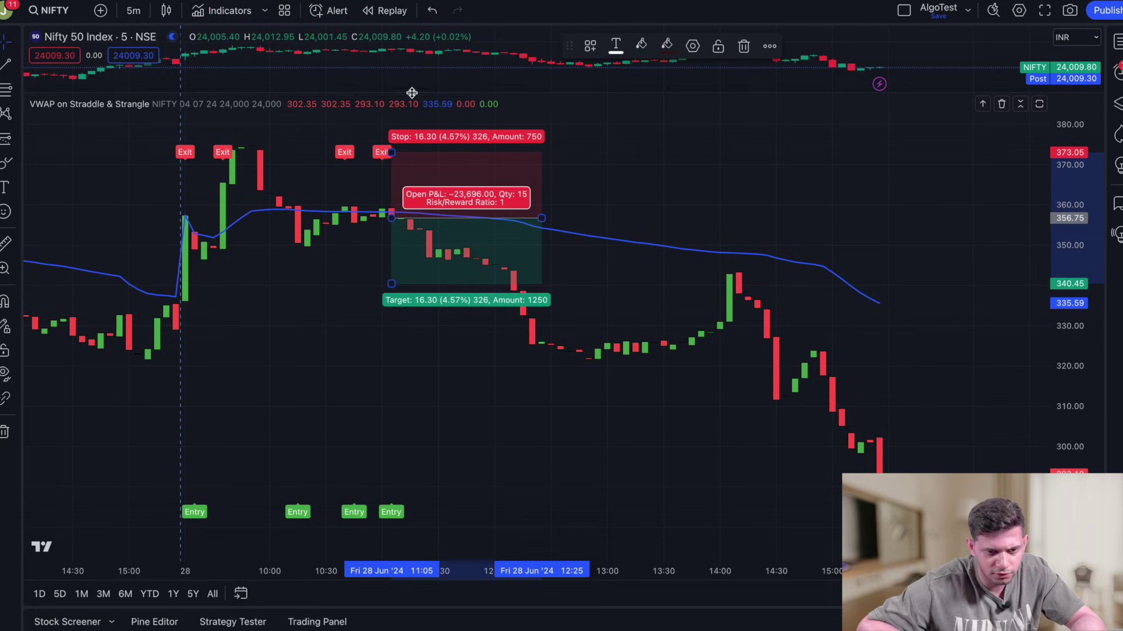
{"action": "left_click_drag", "start_coordinate": [394, 152], "coordinate": [392, 217]}
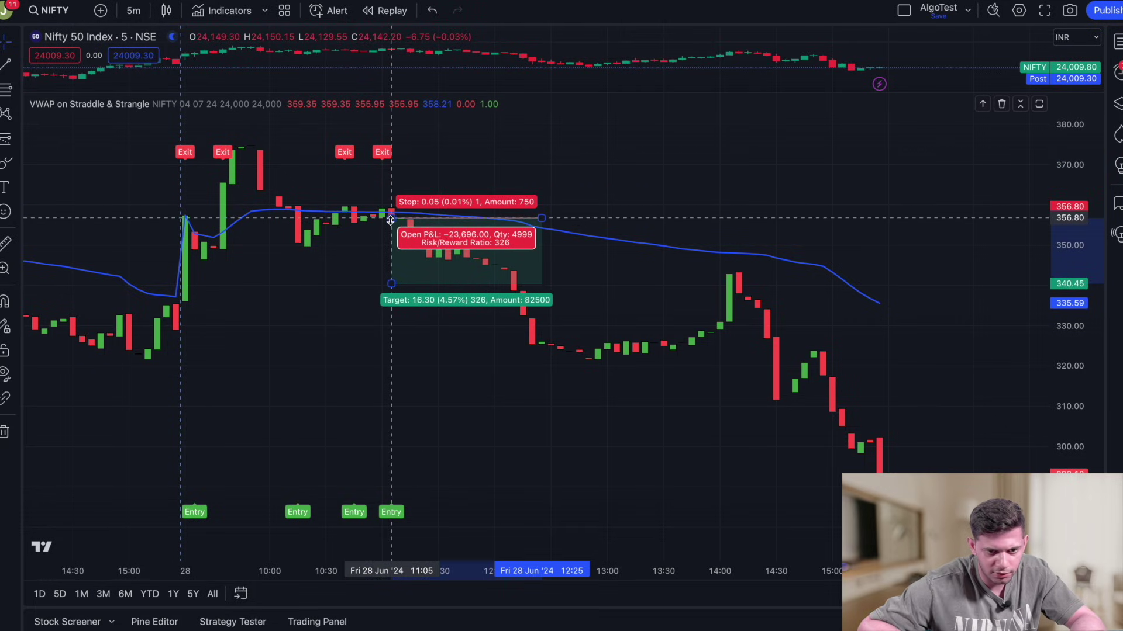
{"action": "left_click_drag", "start_coordinate": [391, 284], "coordinate": [381, 476]}
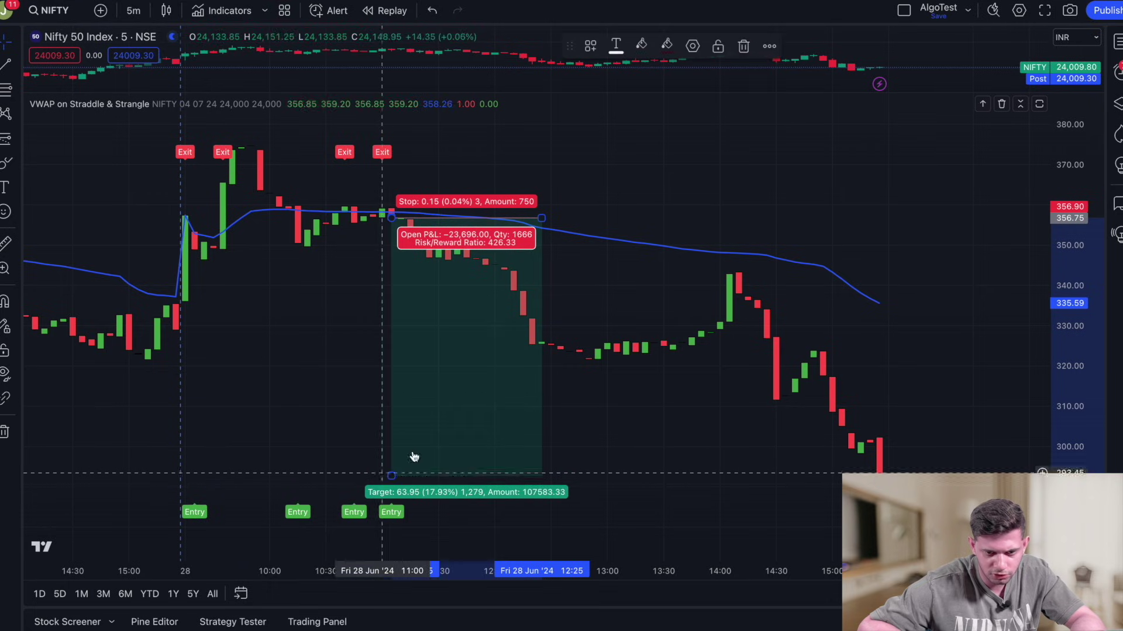
{"action": "mouse_move", "coordinate": [542, 231]}
{"action": "left_mouse_down"}
{"action": "mouse_move", "coordinate": [908, 303]}
{"action": "mouse_move", "coordinate": [879, 306]}
{"action": "left_mouse_up"}
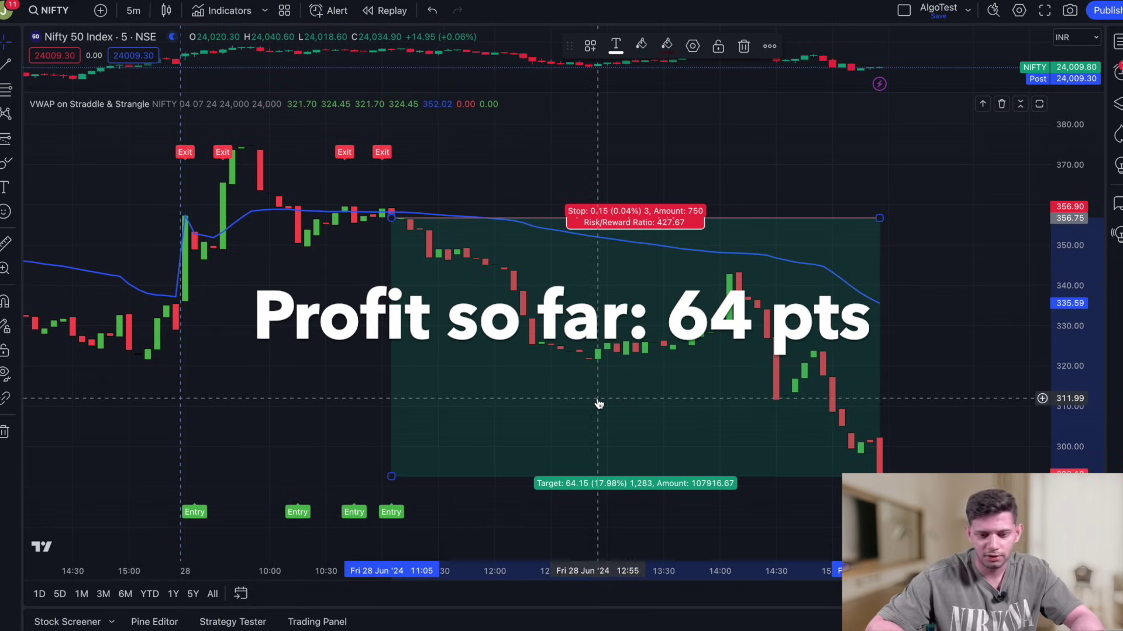
{"action": "key", "text": "Delete"}
Change the indicator to a strangle with a call strike of 24500 and a put strike of 23500, and apply the settings.
{"action": "left_click_drag", "start_coordinate": [570, 311], "coordinate": [670, 361]}
{"action": "scroll", "coordinate": [682, 364], "scroll_direction": "right", "scroll_amount": 10}
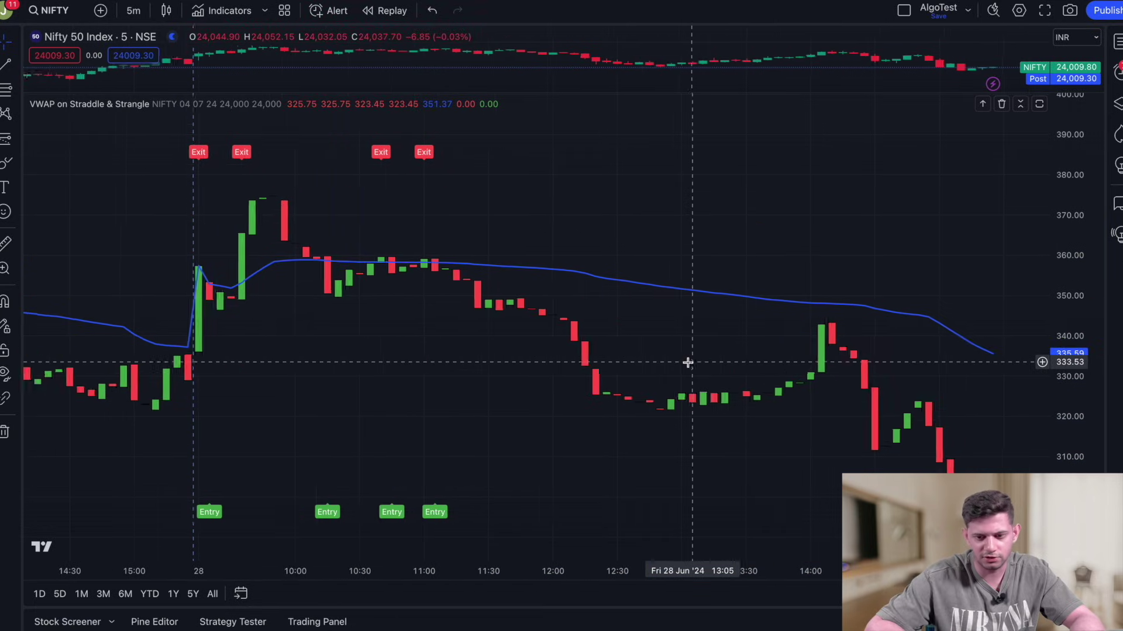
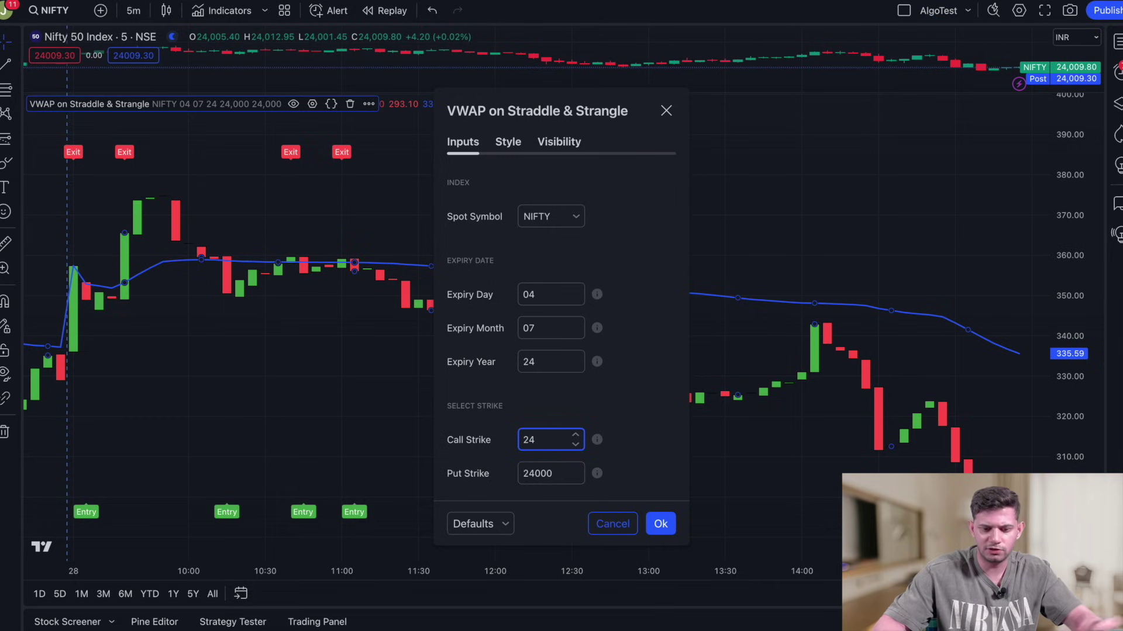
{"action": "type", "text": "500"}
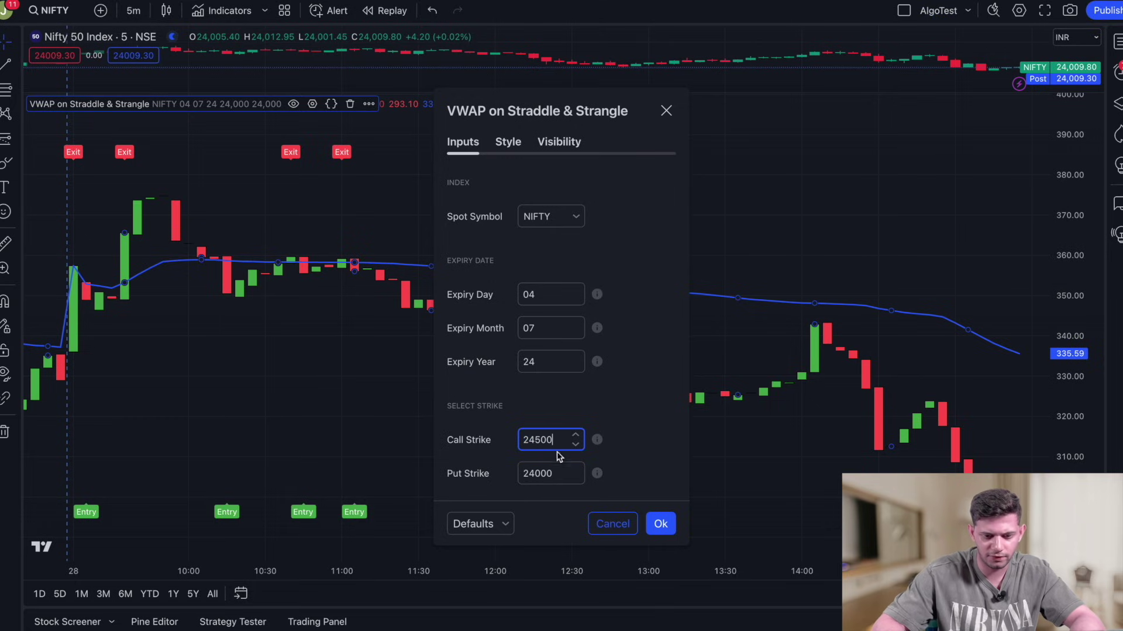
{"action": "left_click", "coordinate": [563, 471]}
{"action": "key", "text": "BackSpace"}
{"action": "key", "text": "BackSpace"}
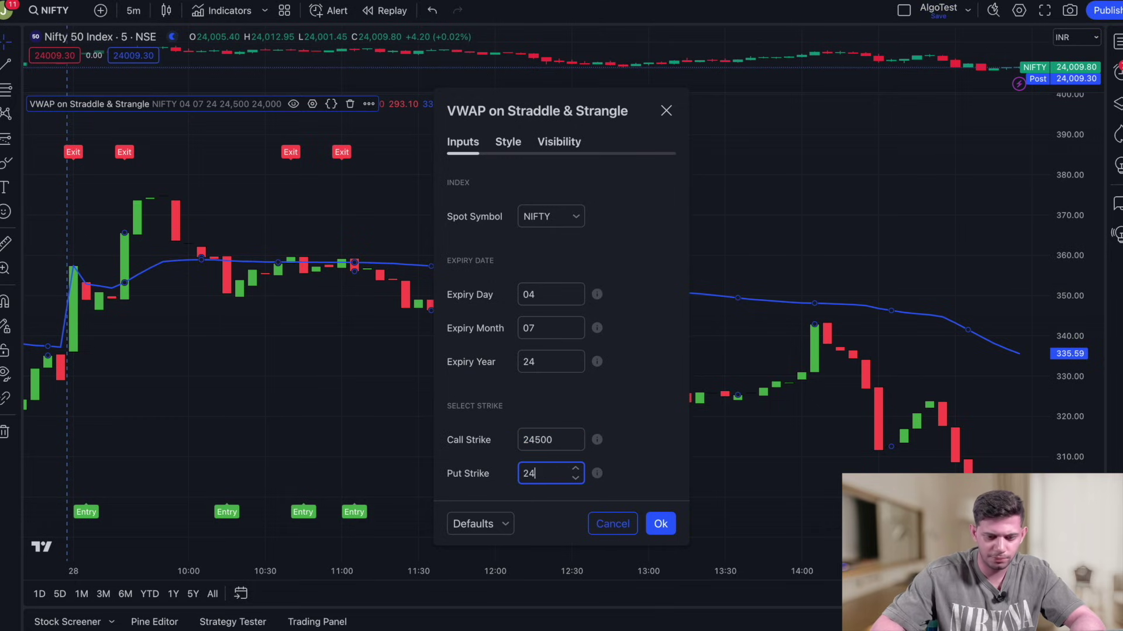
{"action": "type", "text": "3500"}
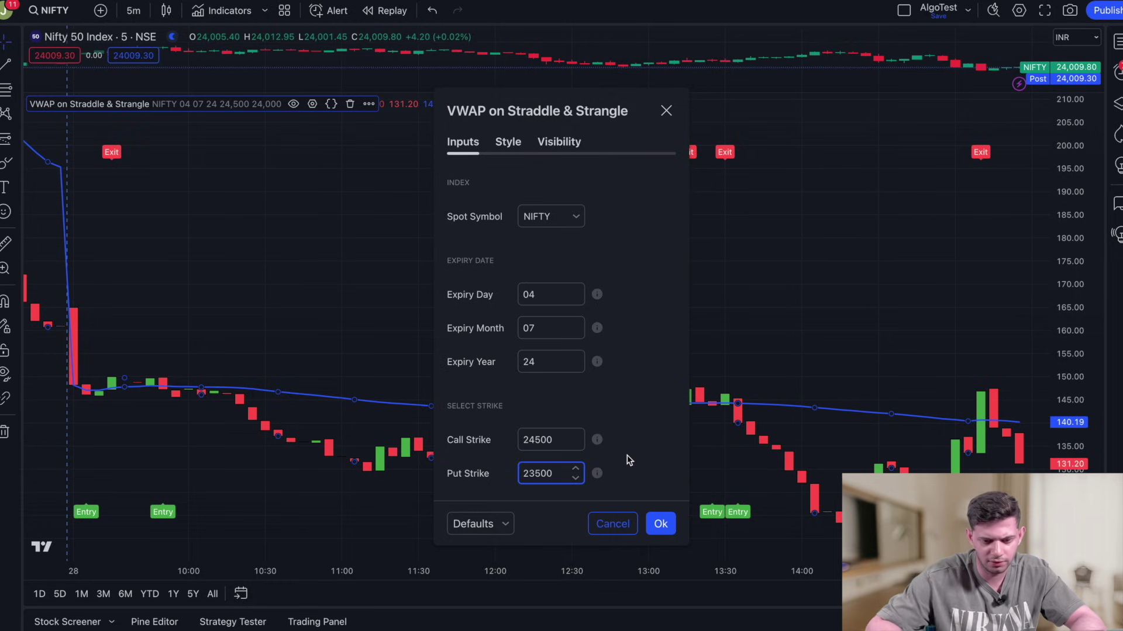
{"action": "left_click", "coordinate": [627, 457]}
{"action": "left_click", "coordinate": [659, 522]}
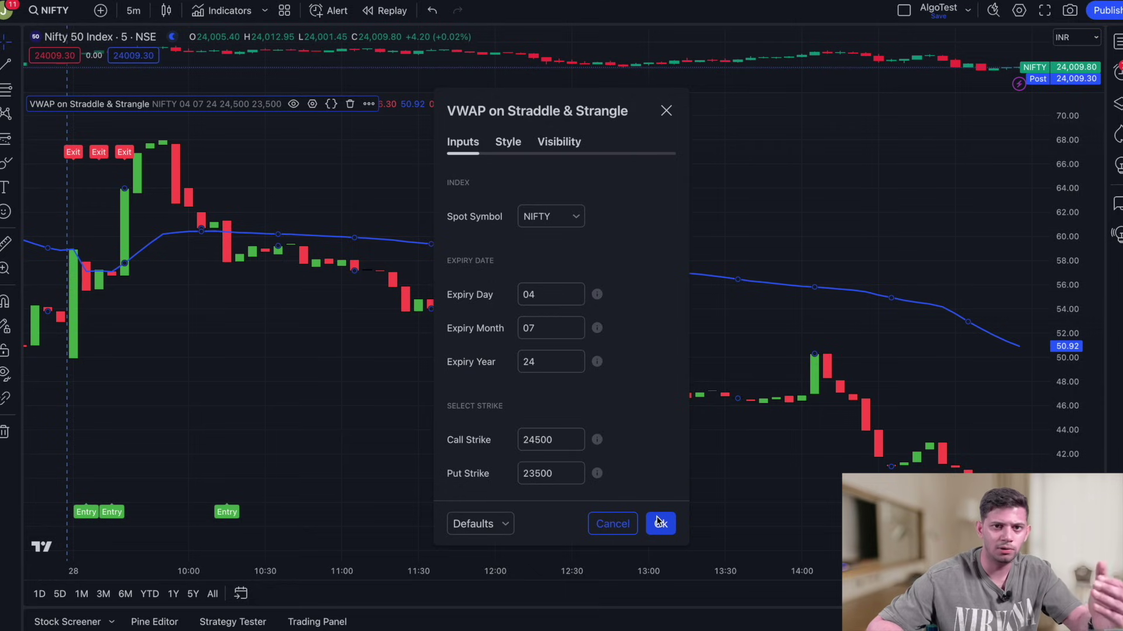
Apply the strangle settings and examine the 28 June entry and exit signals against the VWAP line.
{"action": "left_click", "coordinate": [658, 534]}
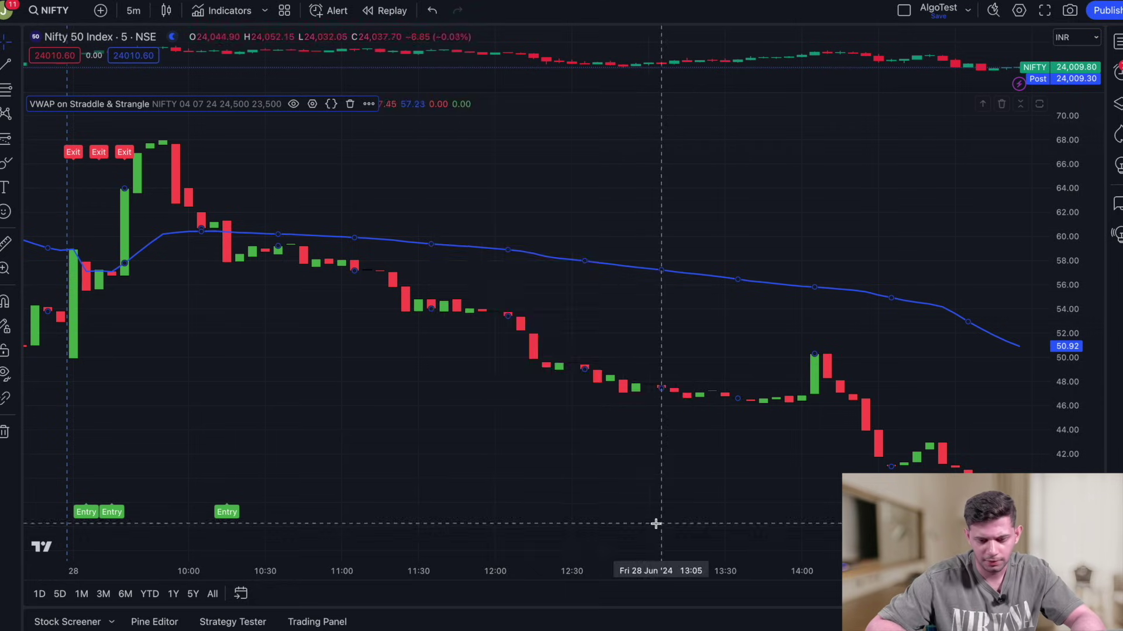
{"action": "scroll", "coordinate": [646, 441], "scroll_direction": "down", "scroll_amount": 2}
{"action": "left_click_drag", "start_coordinate": [647, 441], "coordinate": [453, 403]}
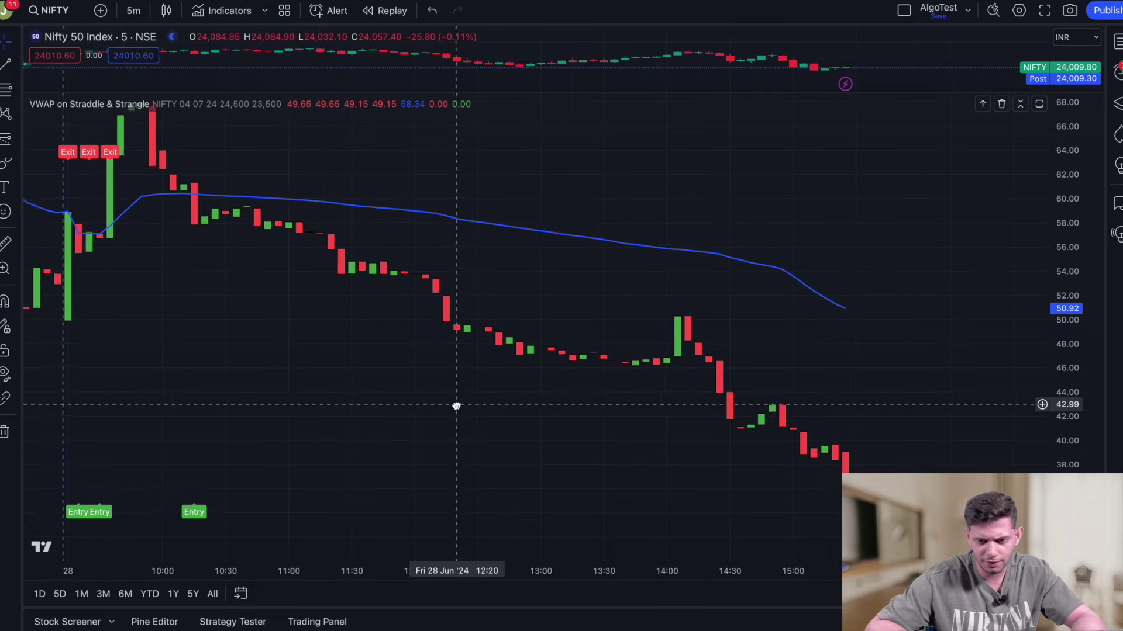
{"action": "left_click_drag", "start_coordinate": [373, 368], "coordinate": [805, 539]}
{"action": "scroll", "coordinate": [804, 538], "scroll_direction": "up", "scroll_amount": 5}
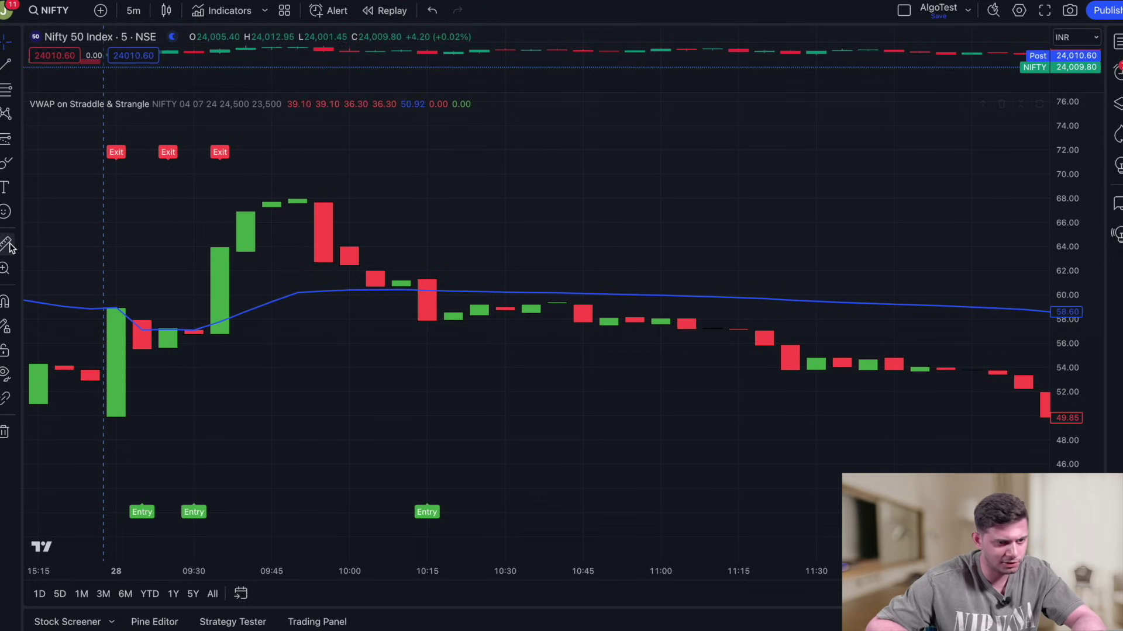
Measure the strangle price move from the close of the 09:20 entry candle to the 09:30 candle on 28 June.
{"action": "key", "text": "shift"}
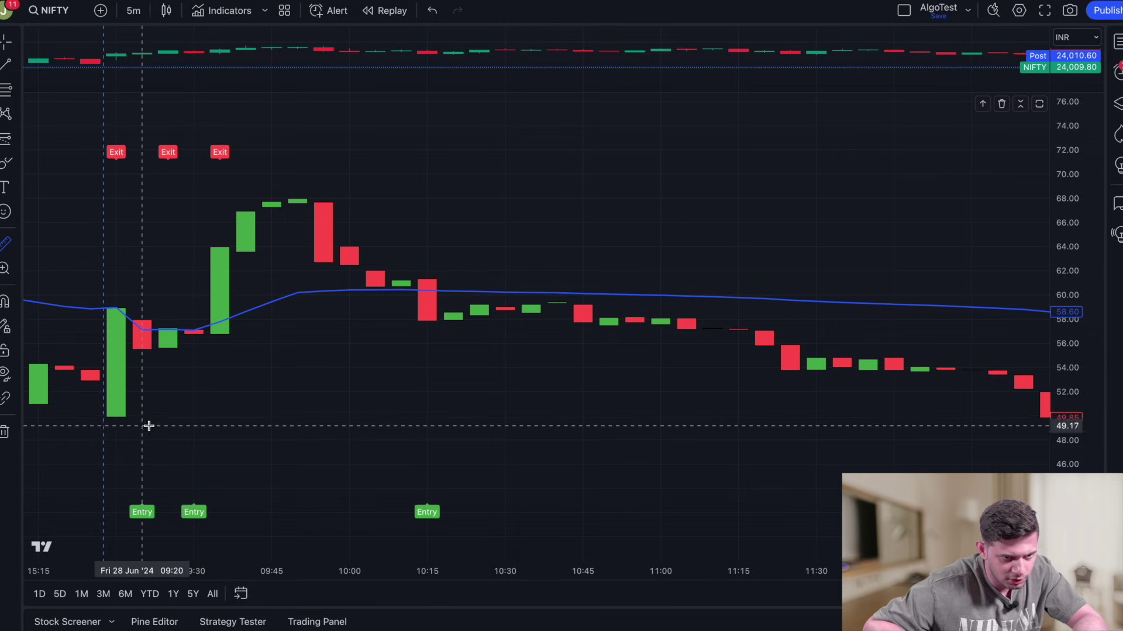
{"action": "left_click", "coordinate": [146, 352], "text": "shift"}
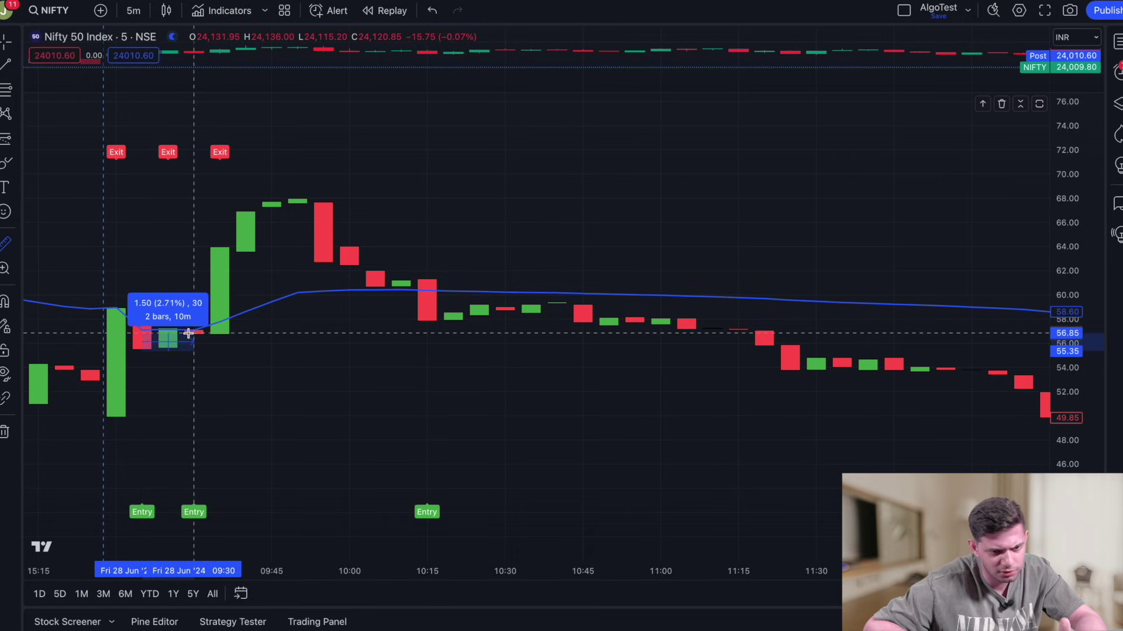
{"action": "left_click", "coordinate": [193, 342]}
Measure the strangle price move from the 10:15 entry signal to the end of the 28 June session, and clear the measurement.
{"action": "left_click_drag", "start_coordinate": [703, 445], "coordinate": [388, 438]}
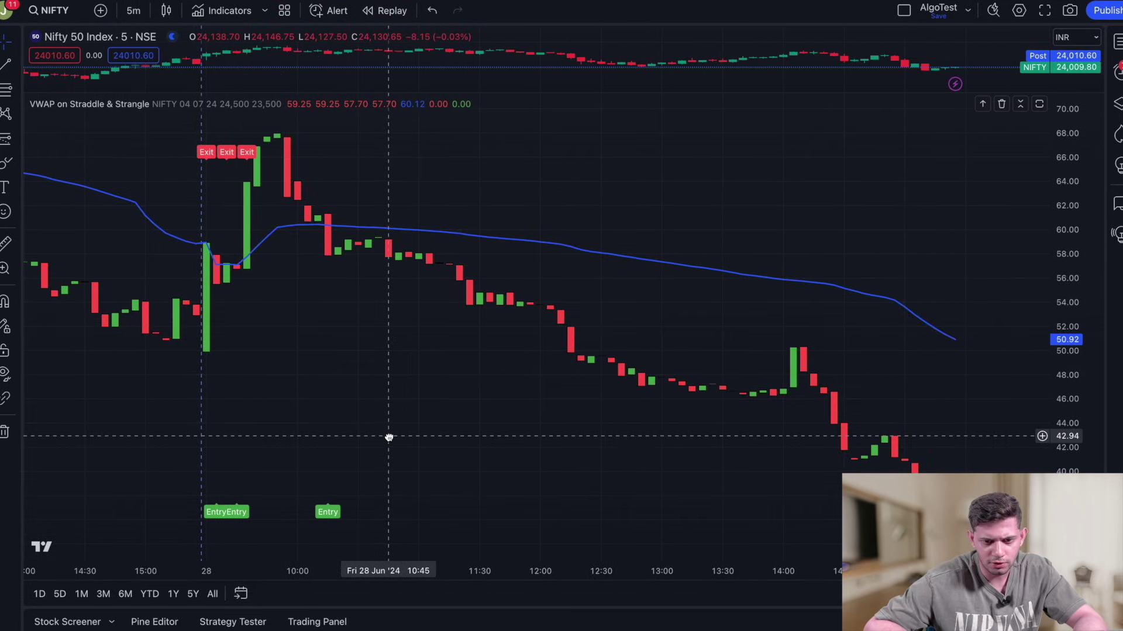
{"action": "left_click_drag", "start_coordinate": [459, 431], "coordinate": [319, 443]}
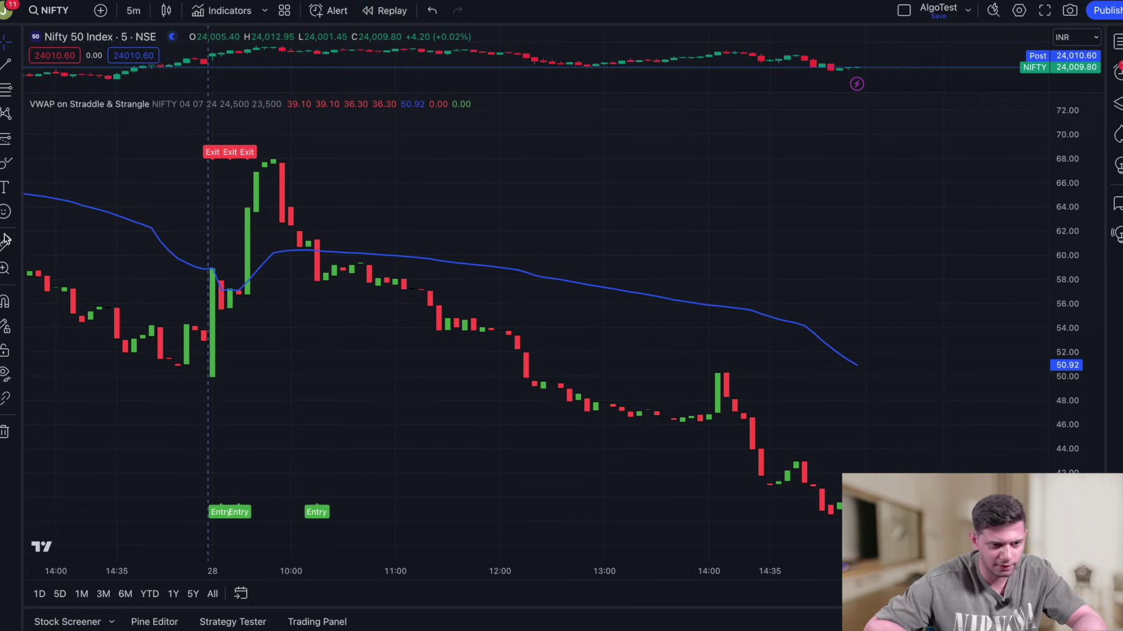
{"action": "left_click", "coordinate": [7, 248]}
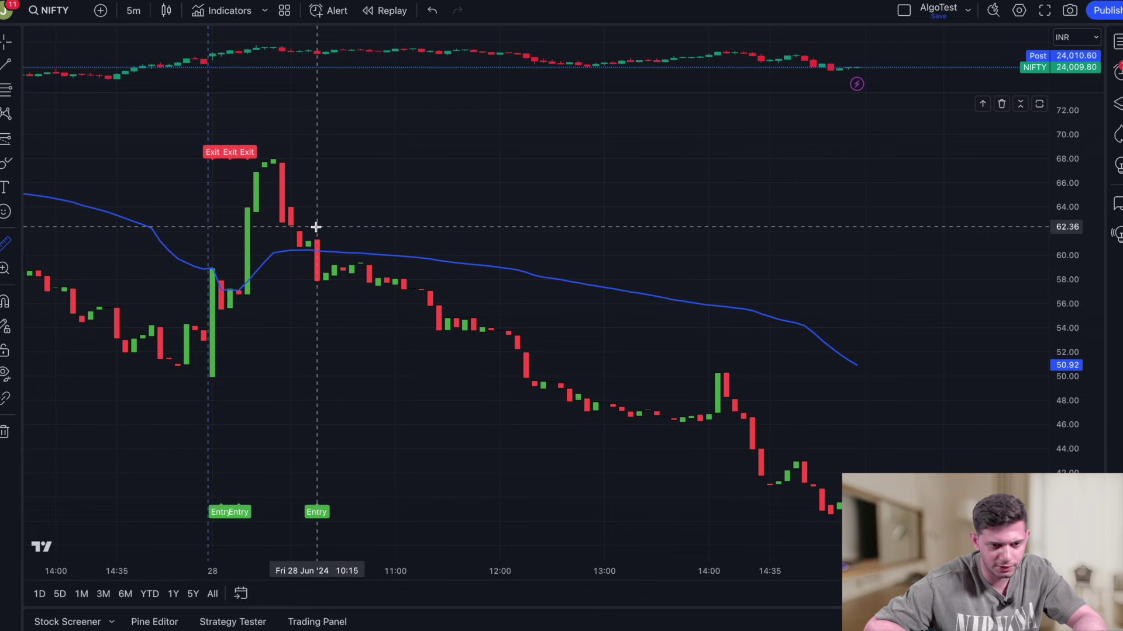
{"action": "left_click", "coordinate": [326, 281]}
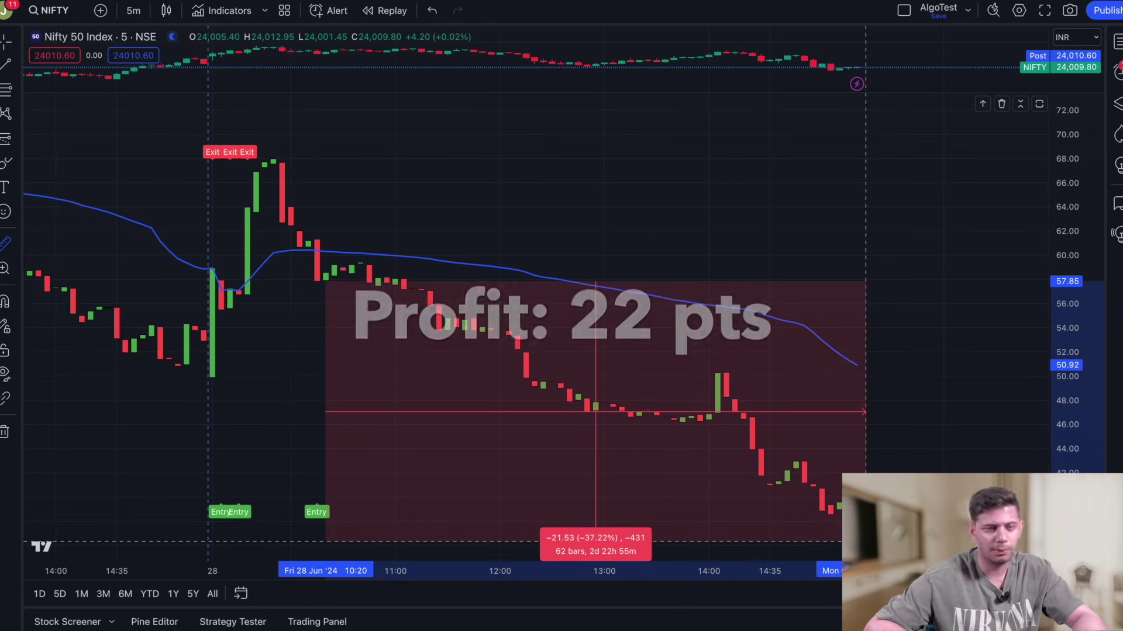
{"action": "left_click", "coordinate": [898, 445]}
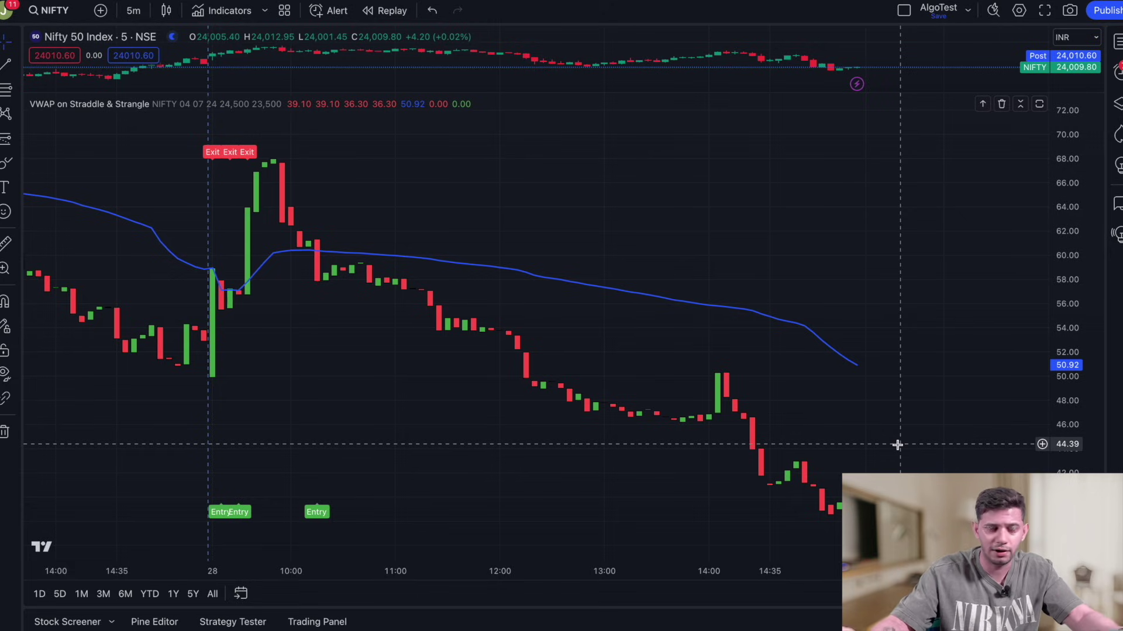
Change the indicator back to a straddle with call and put strikes of 24000, and apply the settings.
{"action": "double_click", "coordinate": [360, 255]}
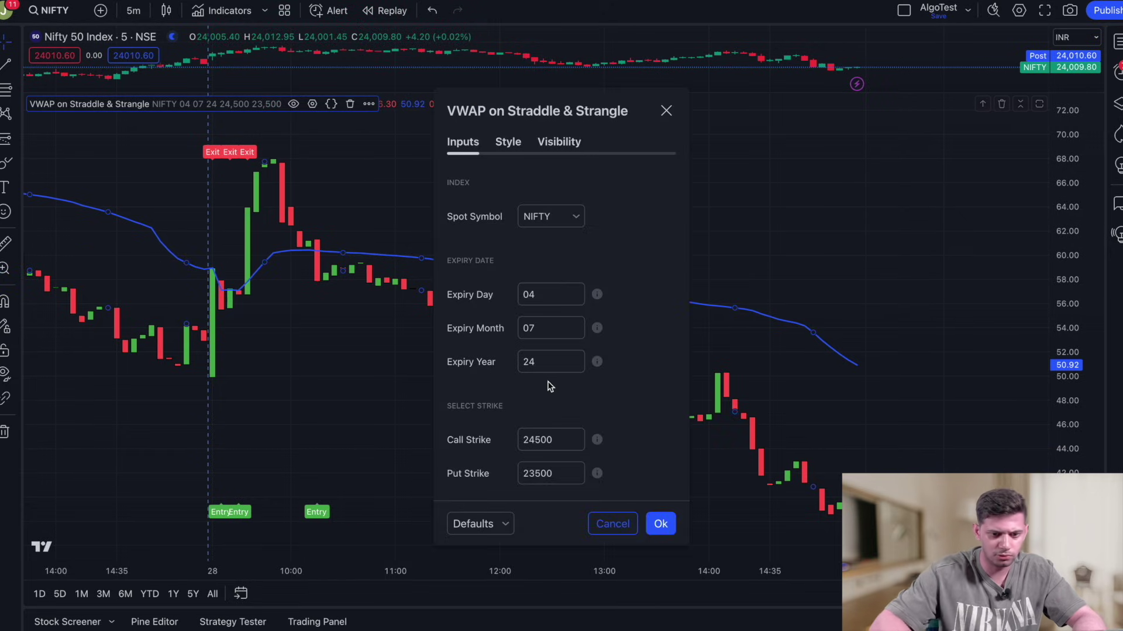
{"action": "double_click", "coordinate": [553, 439]}
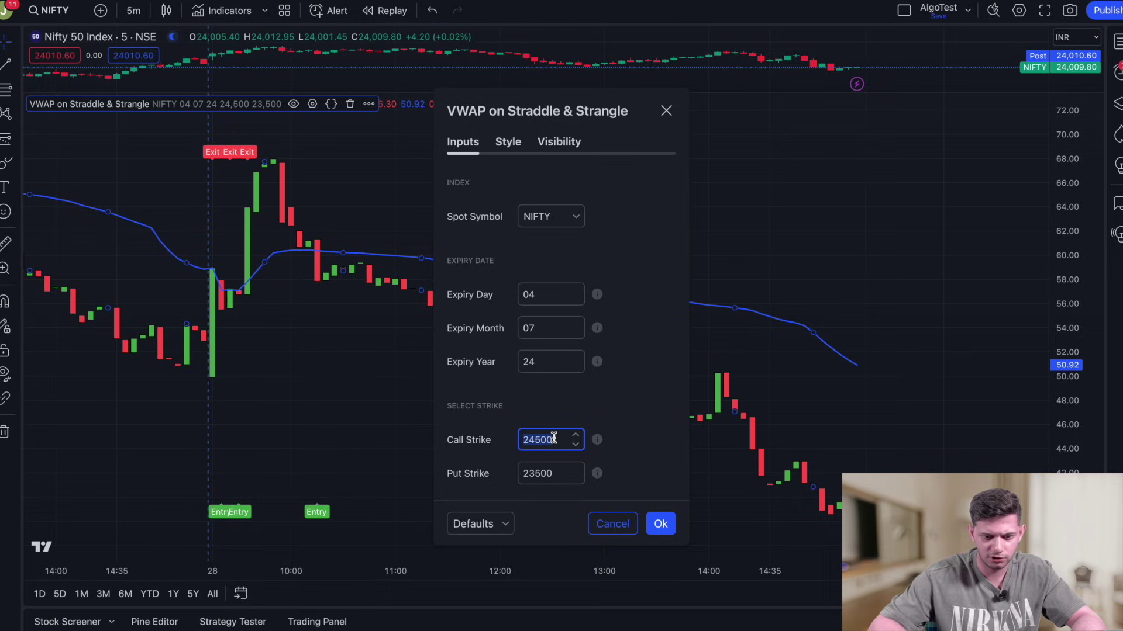
{"action": "type", "text": "24000"}
{"action": "key", "text": "Tab"}
{"action": "type", "text": "240"}
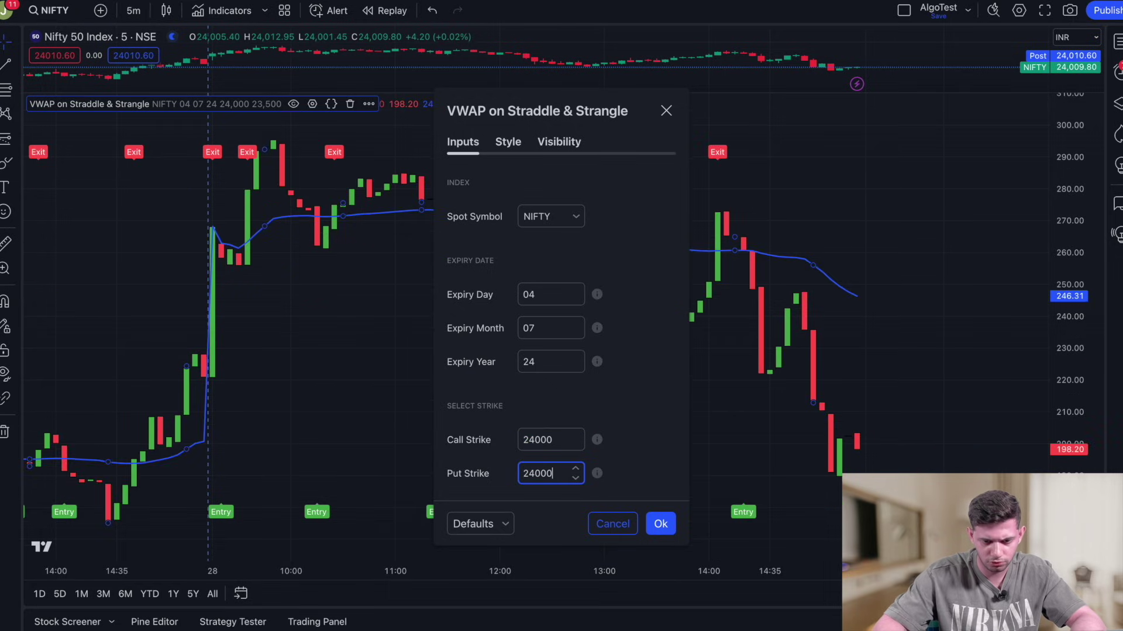
{"action": "left_click", "coordinate": [660, 524]}
{"action": "scroll", "coordinate": [636, 292], "scroll_direction": "up", "scroll_amount": 3}
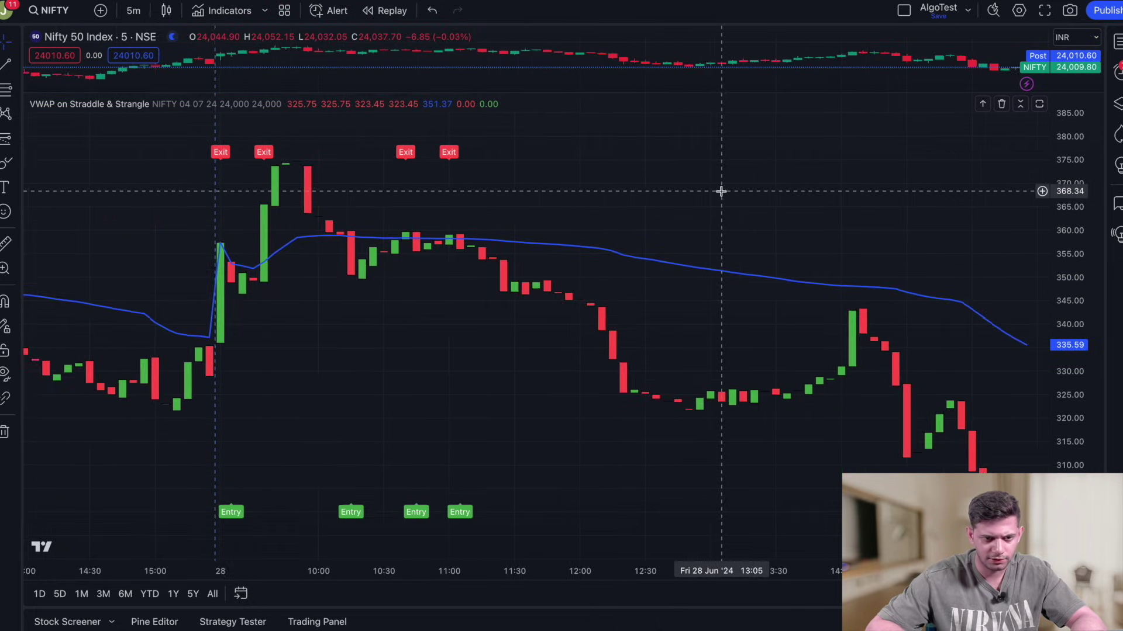
{"action": "scroll", "coordinate": [902, 328], "scroll_direction": "left", "scroll_amount": 3}
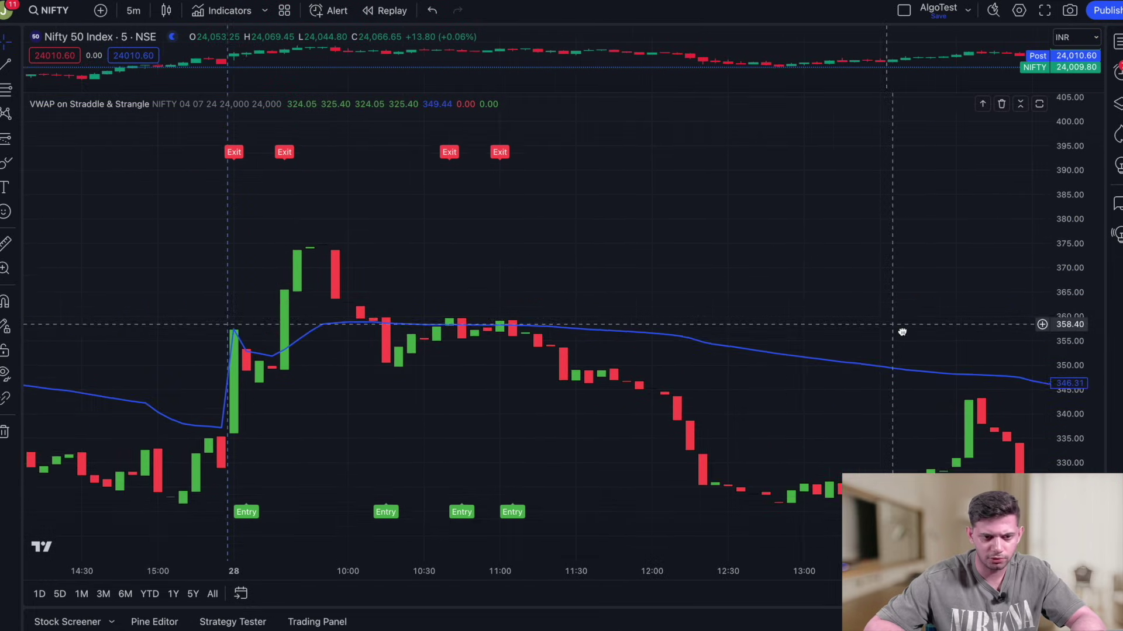
Switch to AlgoTest, go to the dashboard, dismiss the sale offer and open the Signals page.
{"action": "key", "text": "ctrl+Tab"}
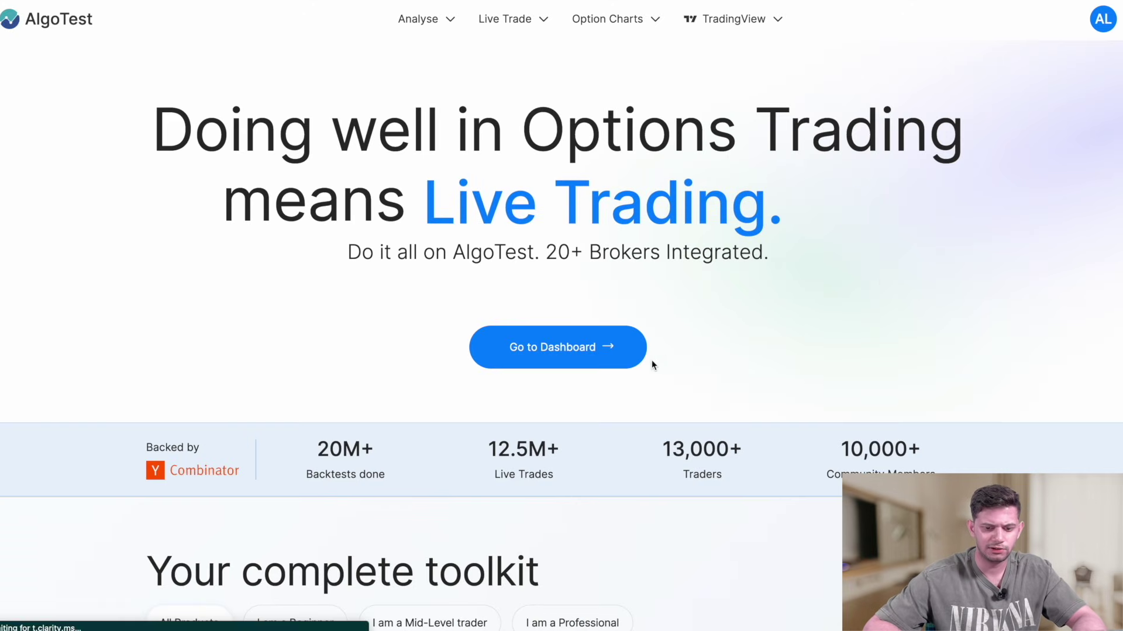
{"action": "left_click", "coordinate": [639, 352]}
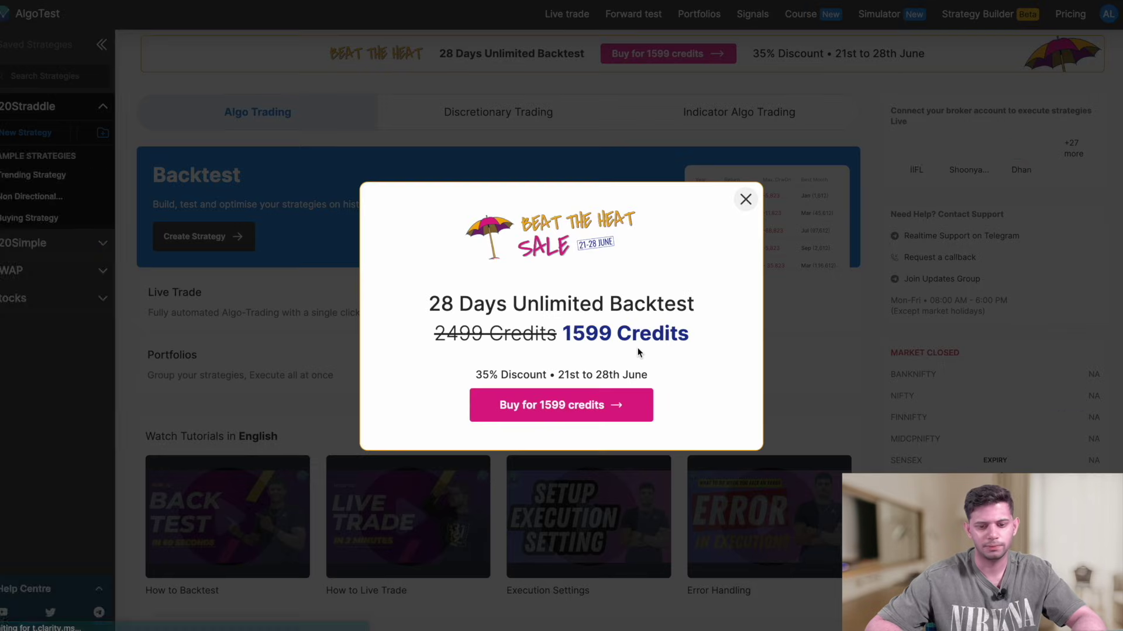
{"action": "left_click", "coordinate": [747, 198]}
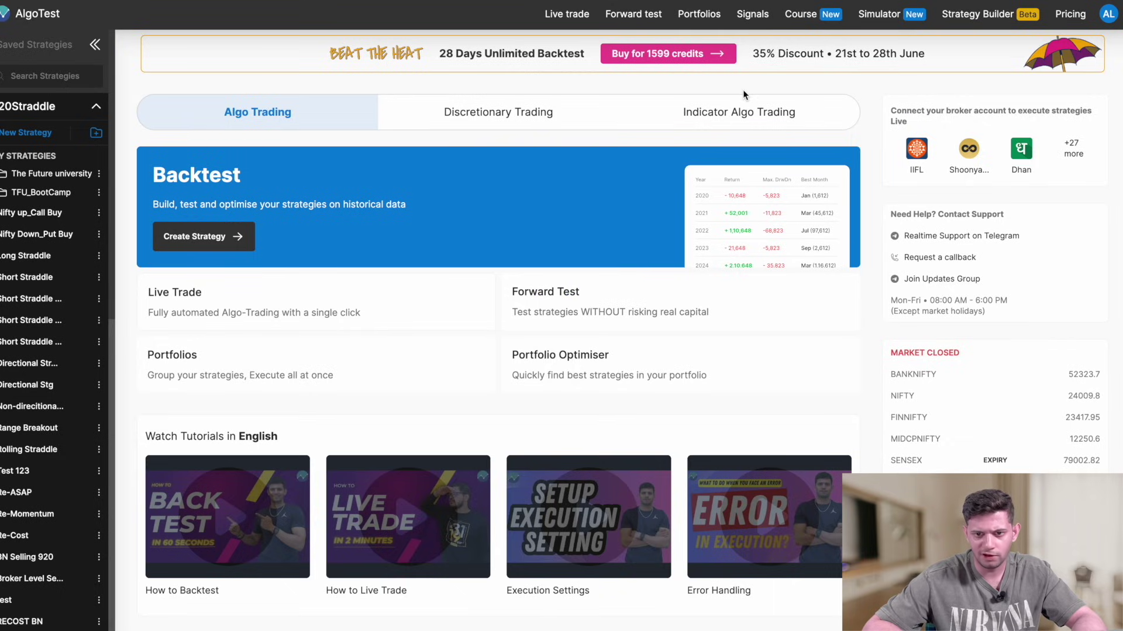
{"action": "left_click", "coordinate": [760, 23]}
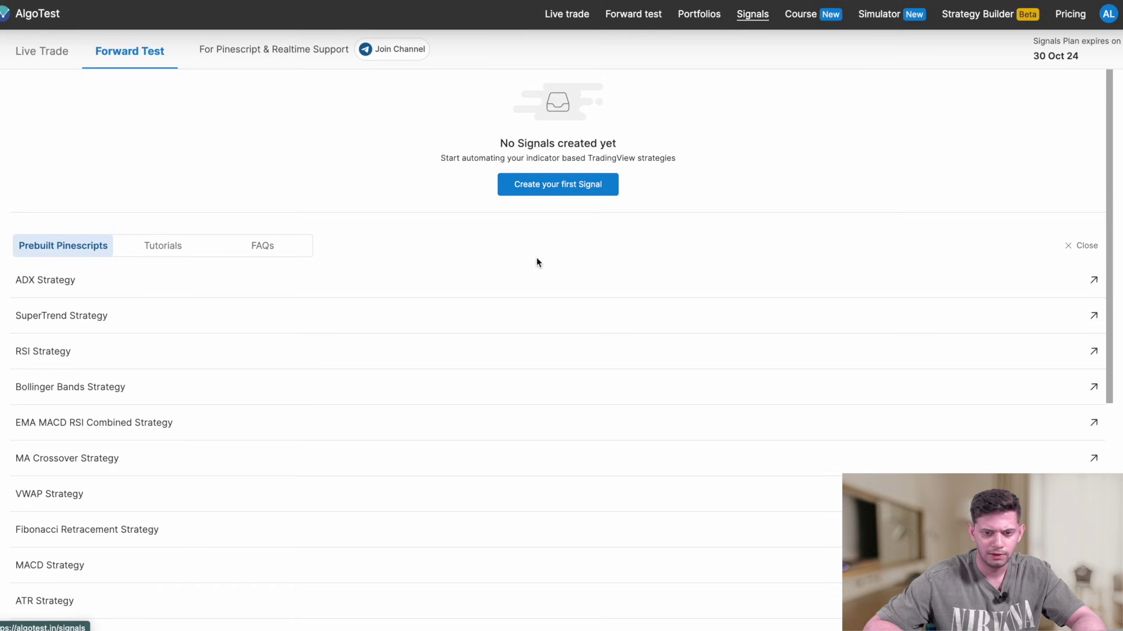
Create a signal from TradingView Indicators with Forward Test execution, and start a new strategy for it.
{"action": "left_click", "coordinate": [535, 196]}
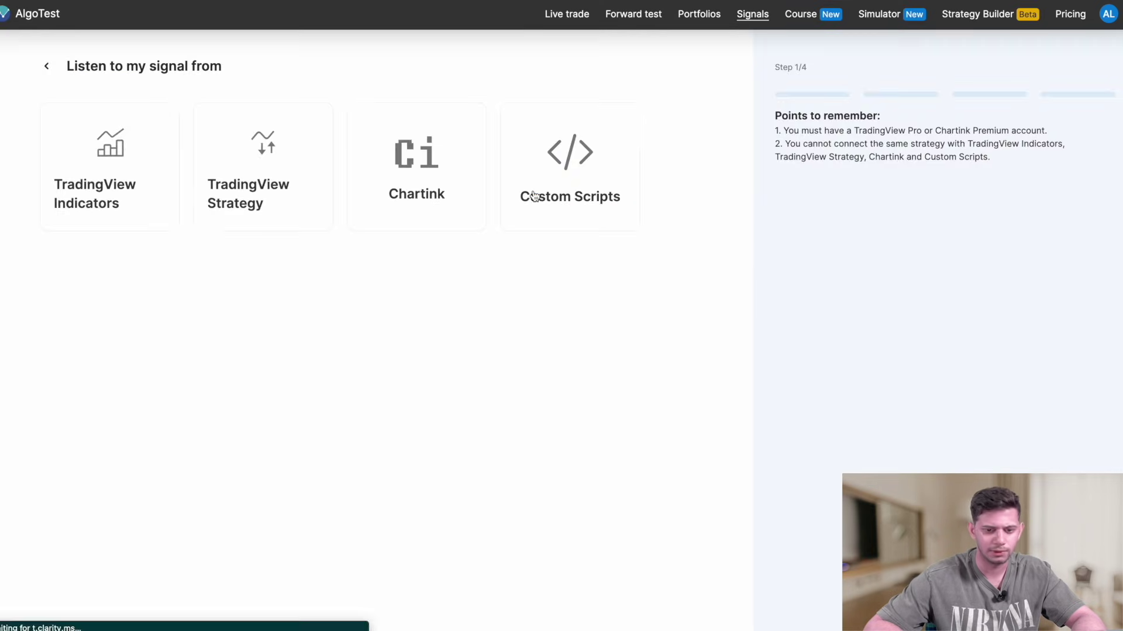
{"action": "left_click", "coordinate": [147, 220]}
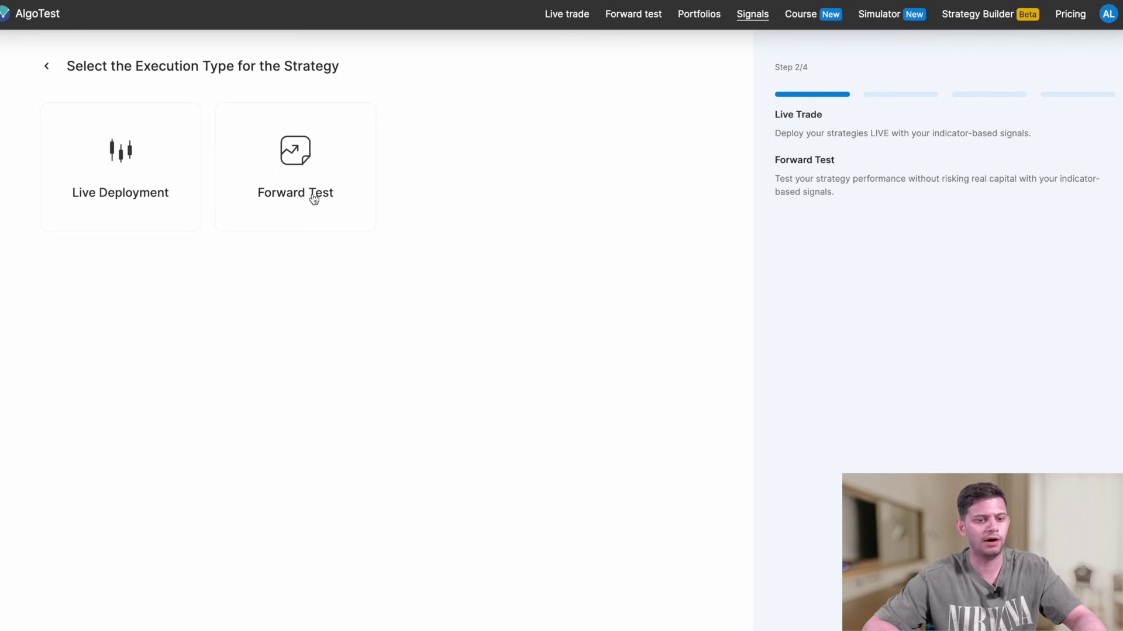
{"action": "left_click", "coordinate": [314, 200]}
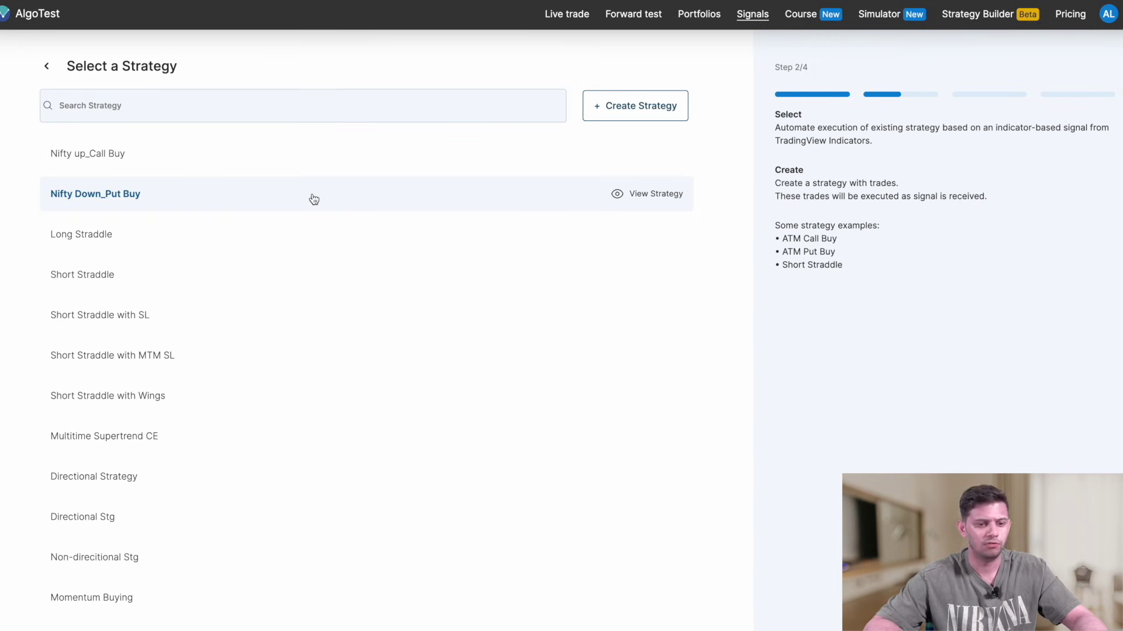
{"action": "left_click", "coordinate": [657, 120]}
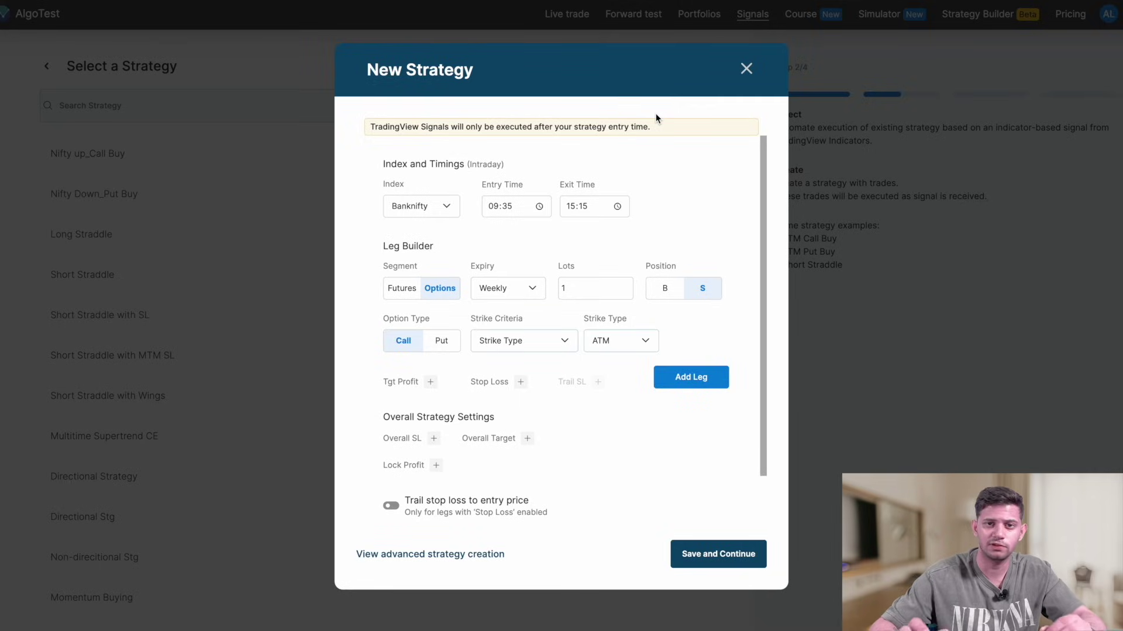
Set the new strategy's index to Nifty and its entry time to 09:16, keeping the 15:15 exit time.
{"action": "left_click", "coordinate": [448, 208]}
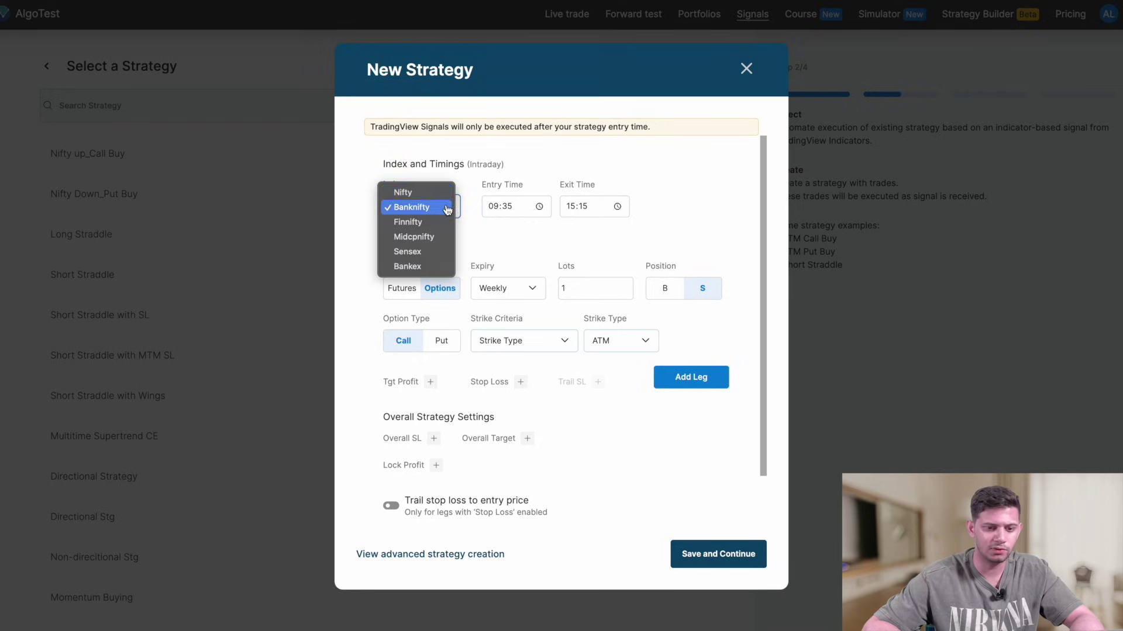
{"action": "left_click", "coordinate": [431, 189]}
{"action": "left_click", "coordinate": [506, 209]}
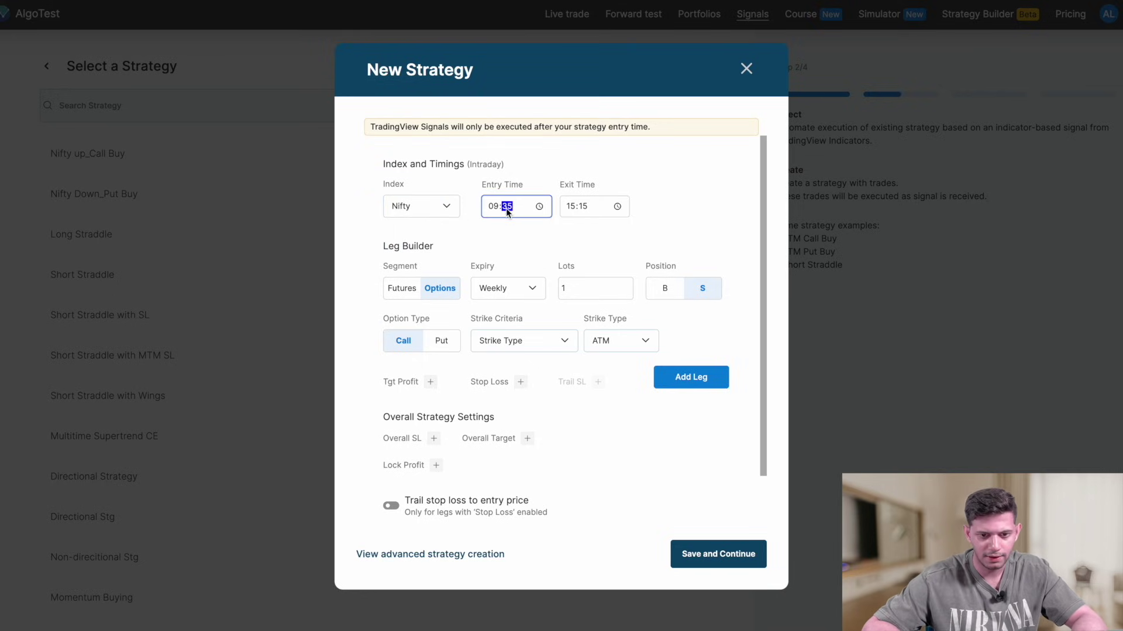
{"action": "left_click", "coordinate": [590, 223]}
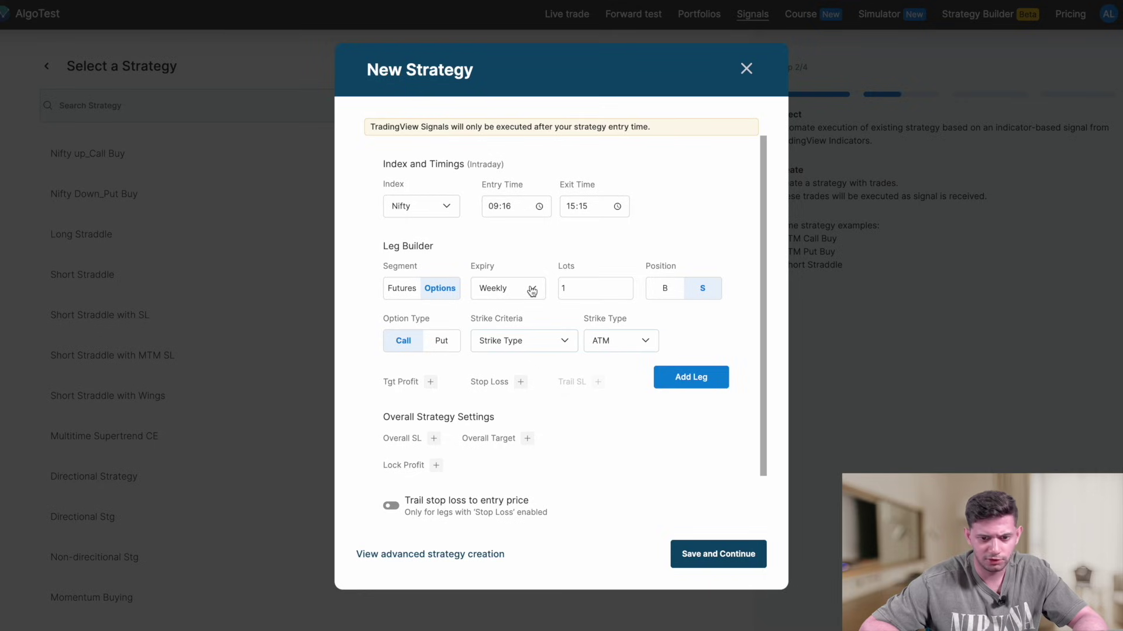
Add a leg selling 1 lot of the weekly call option at the exact strike 24000.
{"action": "left_click", "coordinate": [574, 346]}
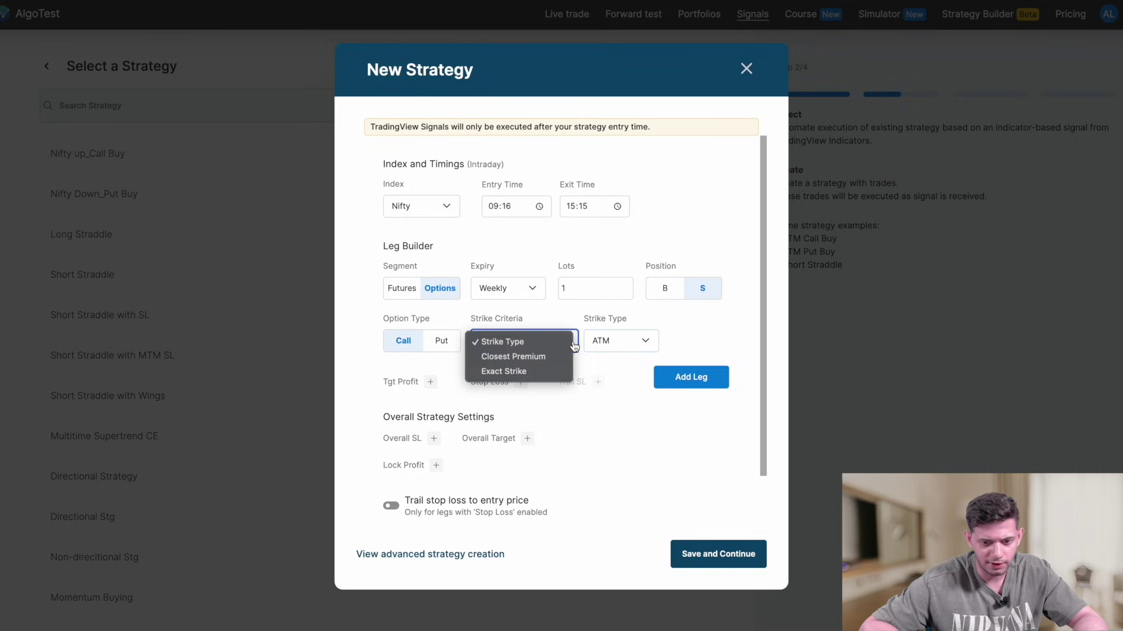
{"action": "left_click", "coordinate": [552, 371]}
{"action": "left_click", "coordinate": [608, 337]}
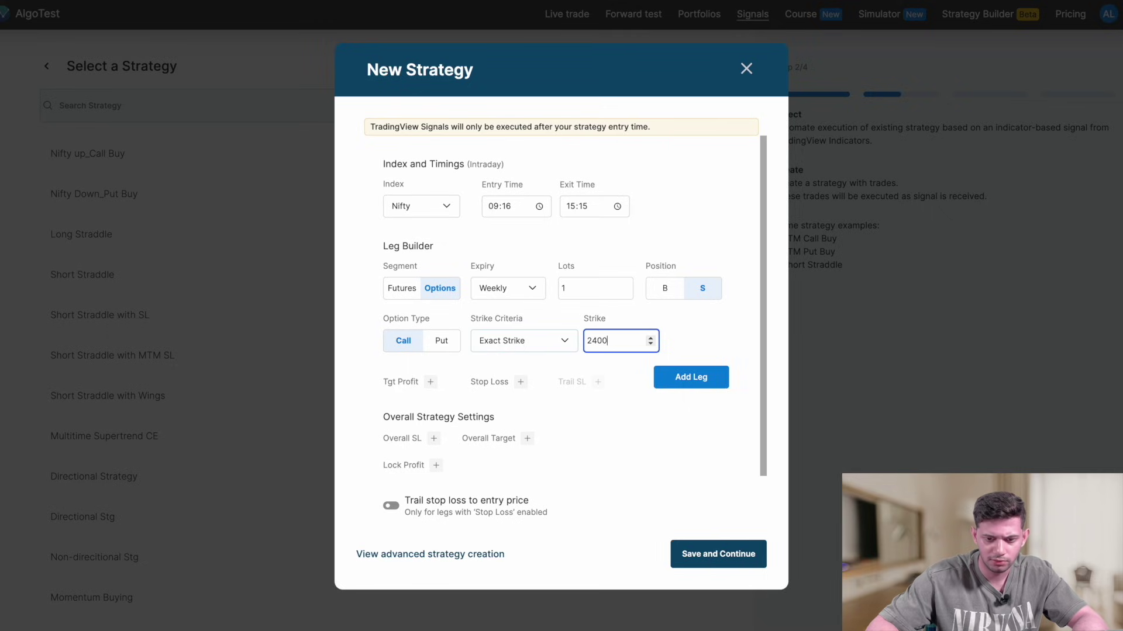
{"action": "left_click", "coordinate": [696, 377]}
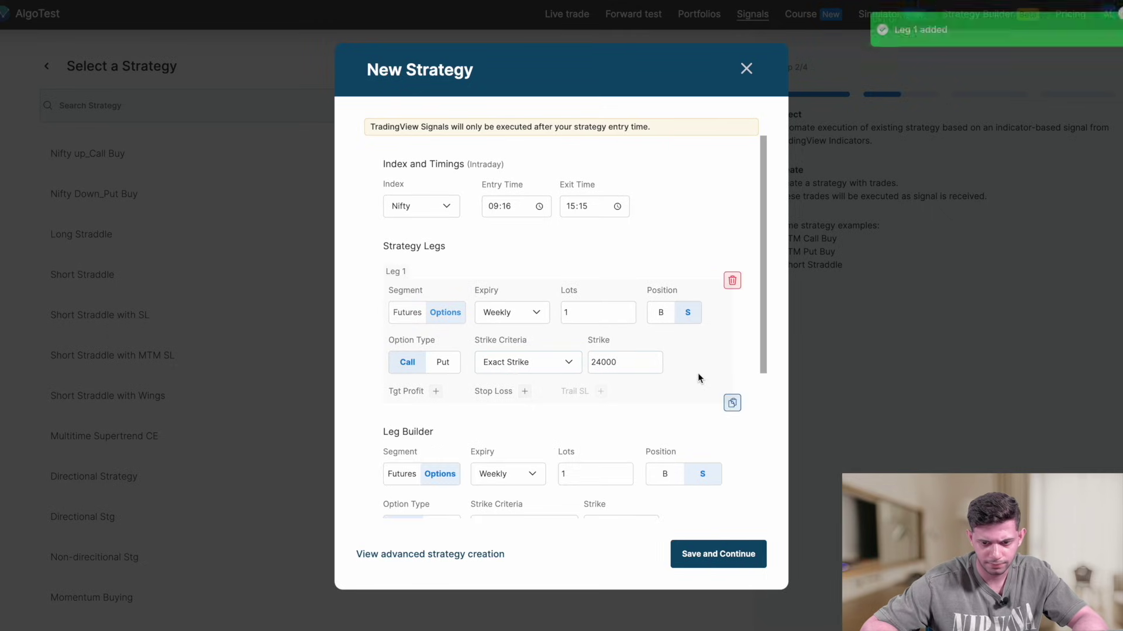
Add a second leg selling 1 lot of the weekly put option at the exact strike 24000, and review both legs.
{"action": "scroll", "coordinate": [697, 355], "scroll_direction": "down", "scroll_amount": 2}
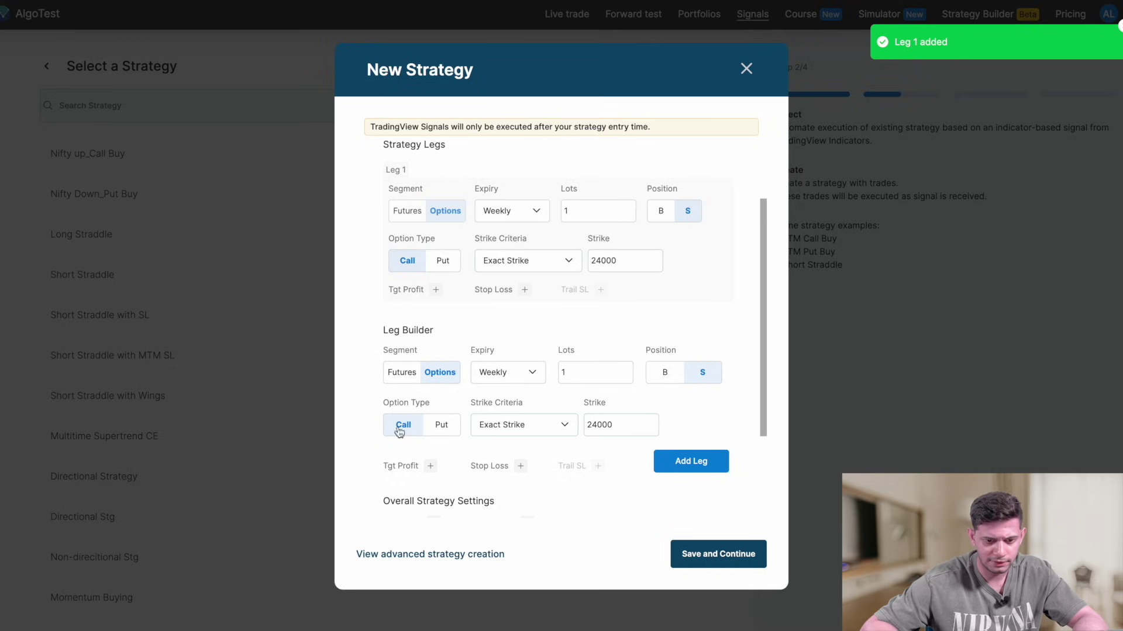
{"action": "scroll", "coordinate": [461, 283], "scroll_direction": "up", "scroll_amount": 1}
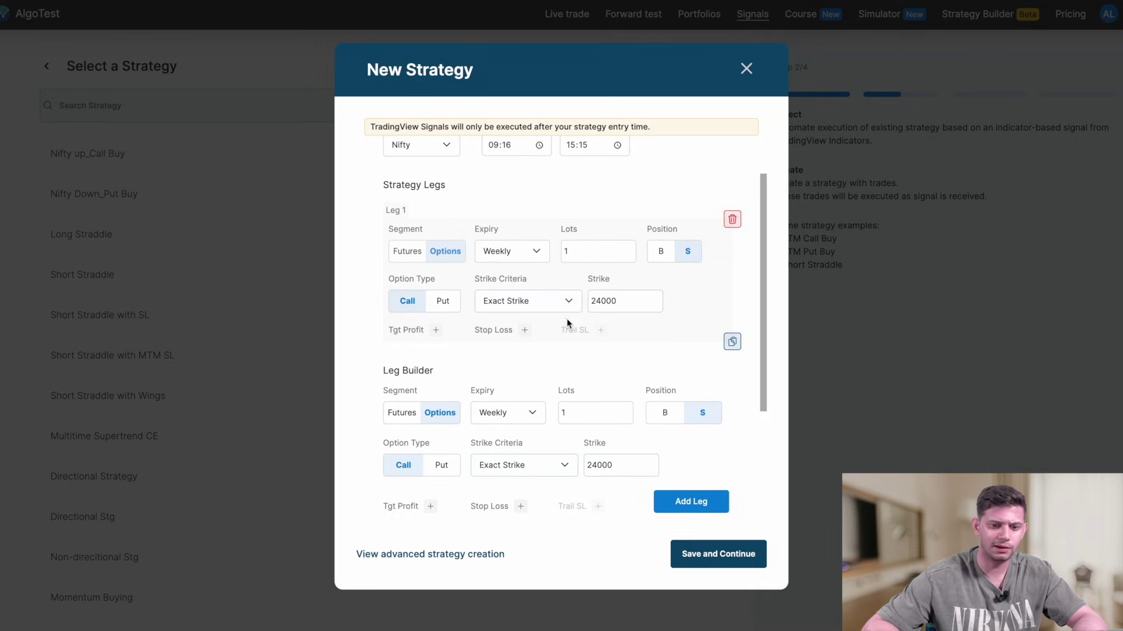
{"action": "scroll", "coordinate": [581, 371], "scroll_direction": "down", "scroll_amount": 1}
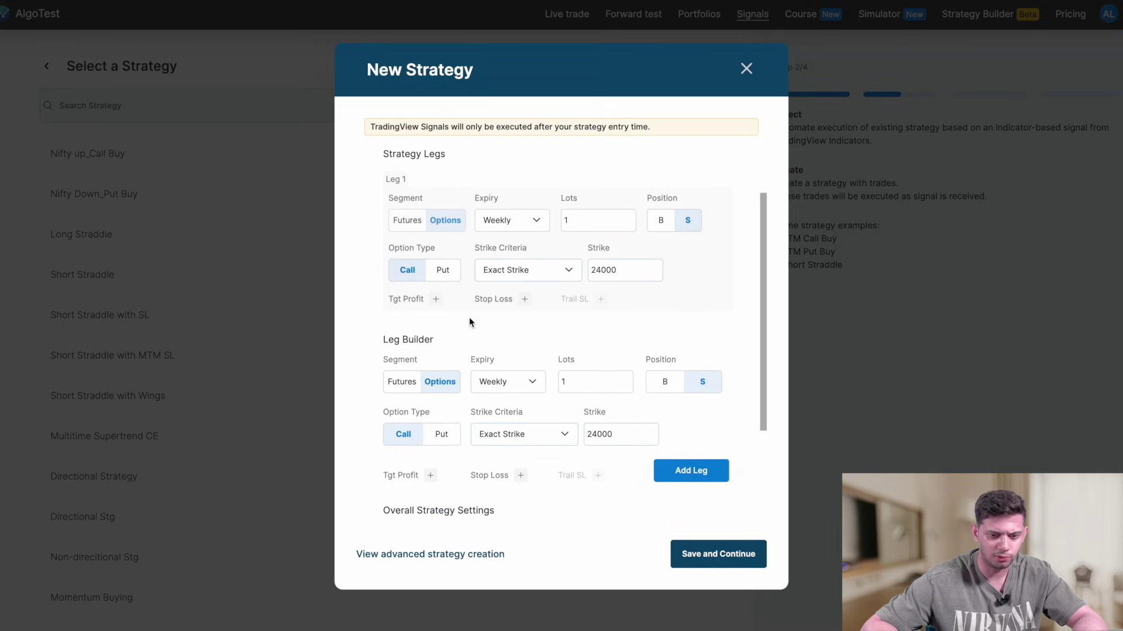
{"action": "scroll", "coordinate": [501, 334], "scroll_direction": "down", "scroll_amount": 1}
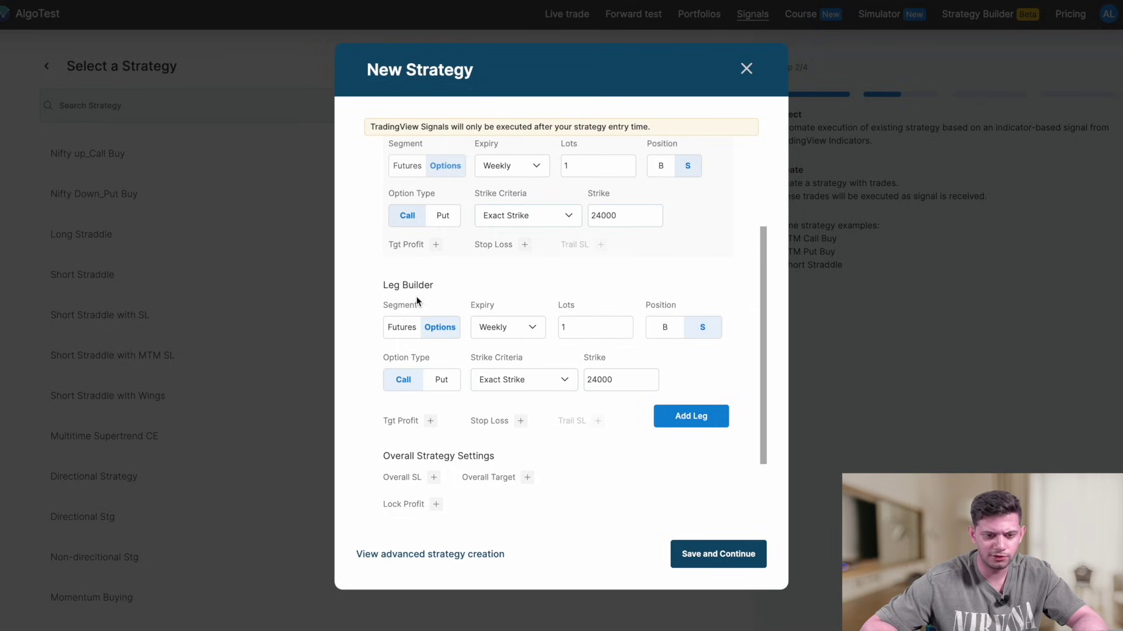
{"action": "left_click", "coordinate": [445, 386]}
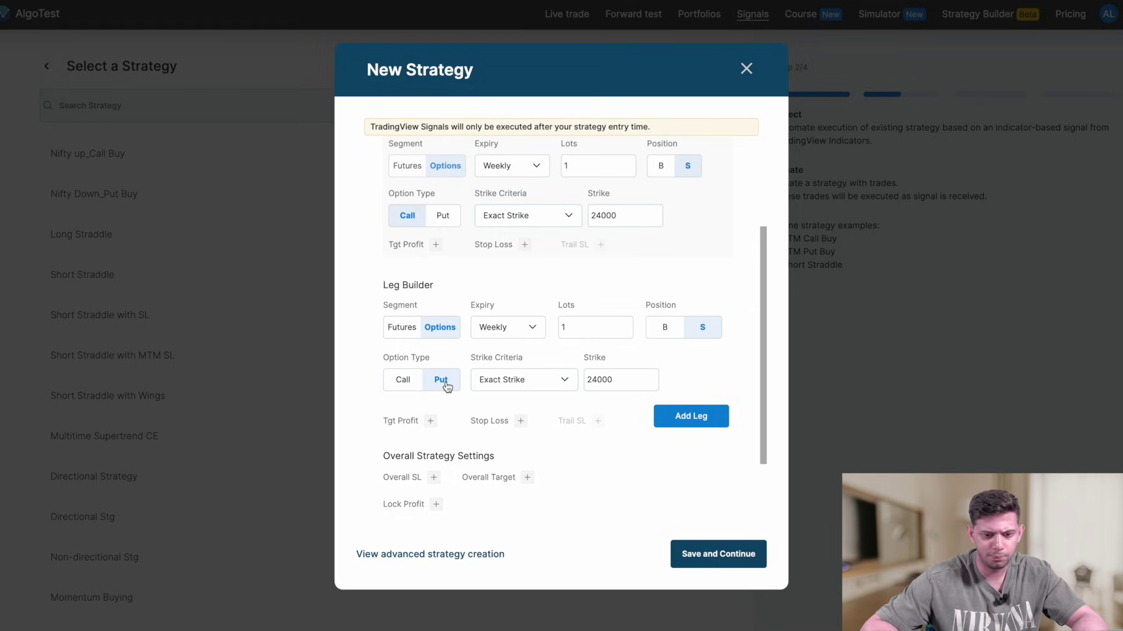
{"action": "left_click", "coordinate": [684, 418]}
{"action": "scroll", "coordinate": [689, 286], "scroll_direction": "up", "scroll_amount": 2}
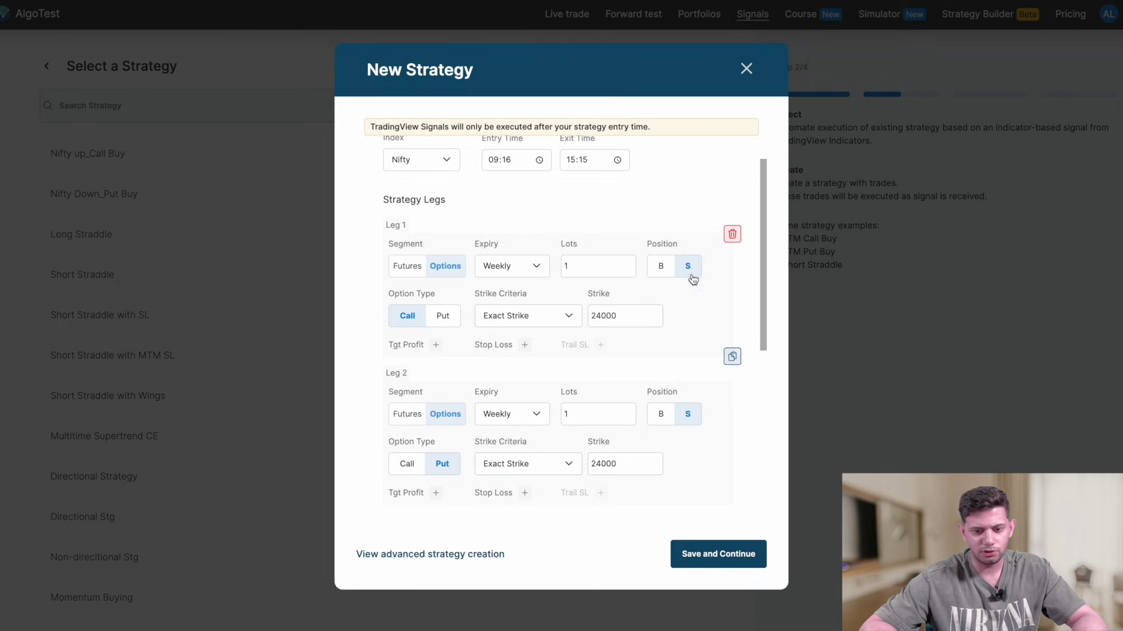
Check the strategy's timings and both legs, and save the strategy under the name VWAP Straddle.
{"action": "scroll", "coordinate": [687, 367], "scroll_direction": "up", "scroll_amount": 2}
{"action": "left_click", "coordinate": [558, 362]}
{"action": "left_click", "coordinate": [548, 368]}
{"action": "scroll", "coordinate": [671, 408], "scroll_direction": "down", "scroll_amount": 1}
{"action": "scroll", "coordinate": [669, 405], "scroll_direction": "down", "scroll_amount": 3}
{"action": "scroll", "coordinate": [675, 419], "scroll_direction": "up", "scroll_amount": 4}
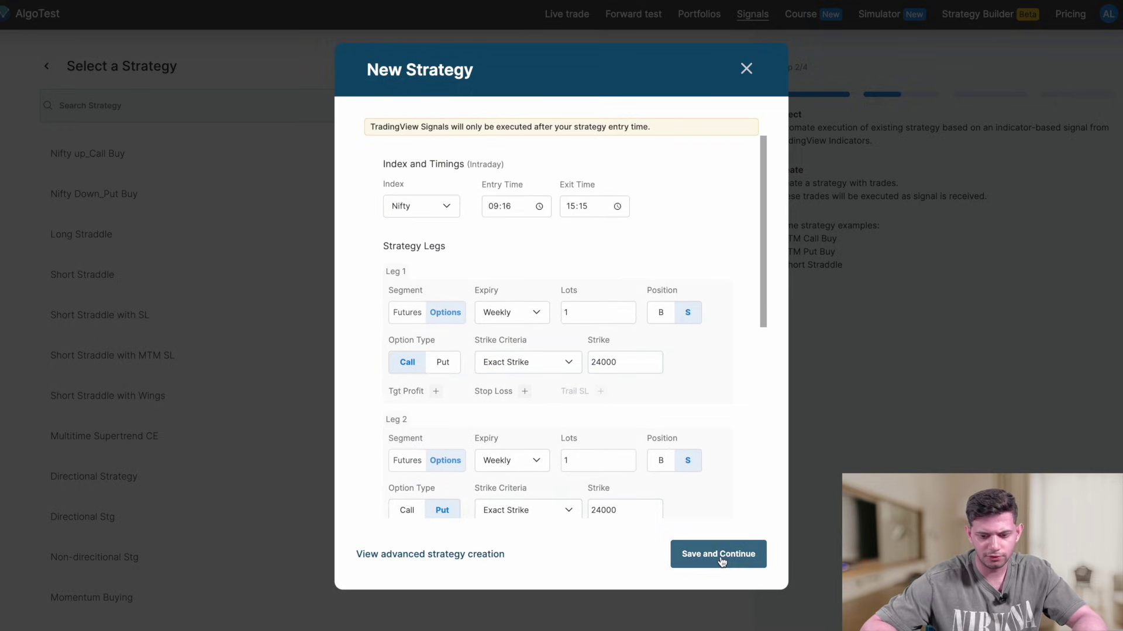
{"action": "left_click", "coordinate": [721, 559]}
{"action": "left_click", "coordinate": [556, 321]}
{"action": "triple_click", "coordinate": [548, 323]}
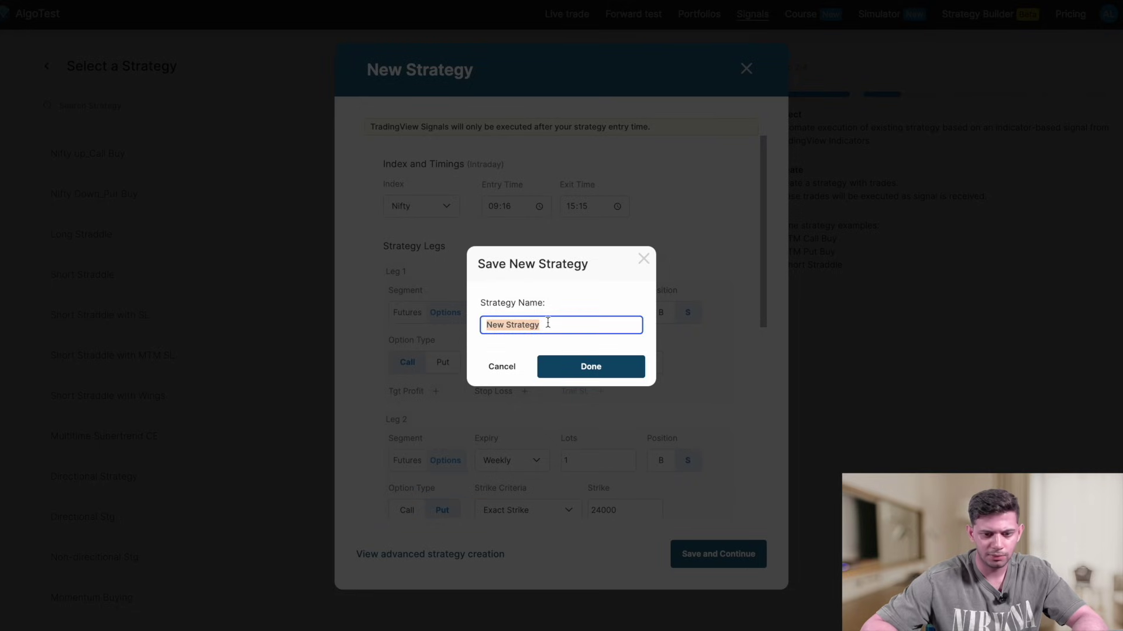
{"action": "type", "text": "VWAP Straddle"}
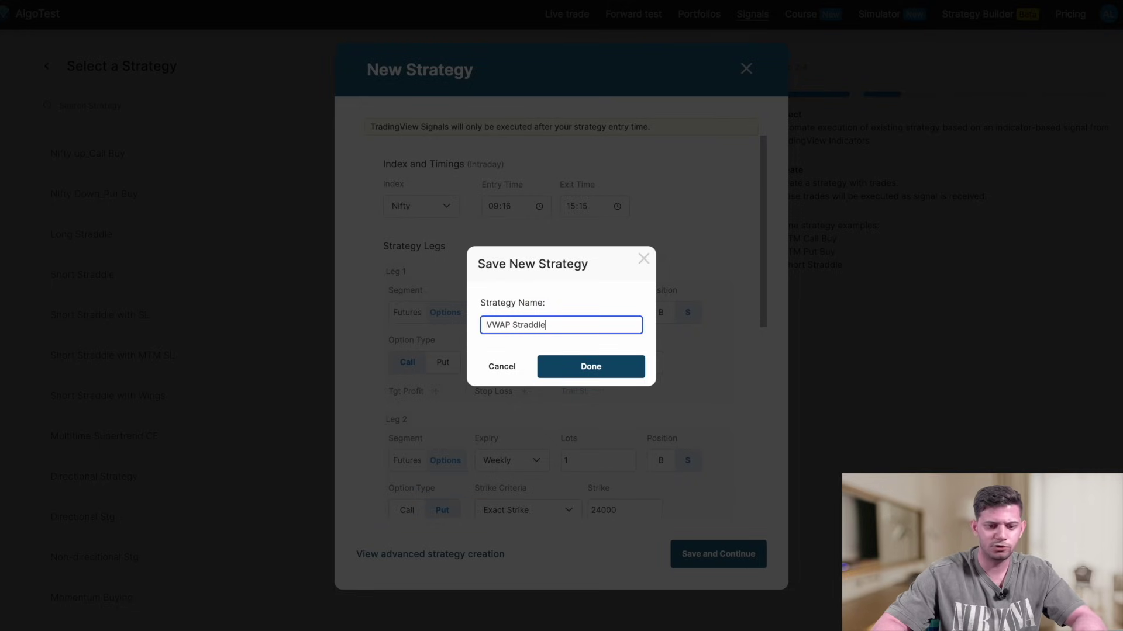
{"action": "left_click", "coordinate": [567, 370]}
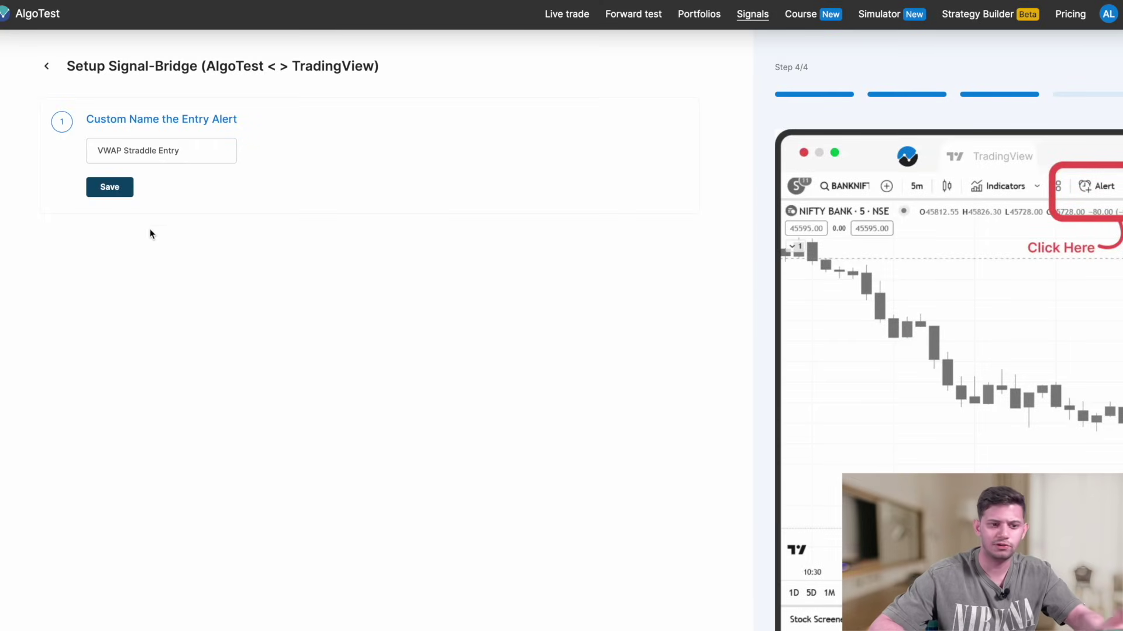
Save the entry alert name VWAP Straddle Entry and copy its JSON block.
{"action": "left_click", "coordinate": [115, 192]}
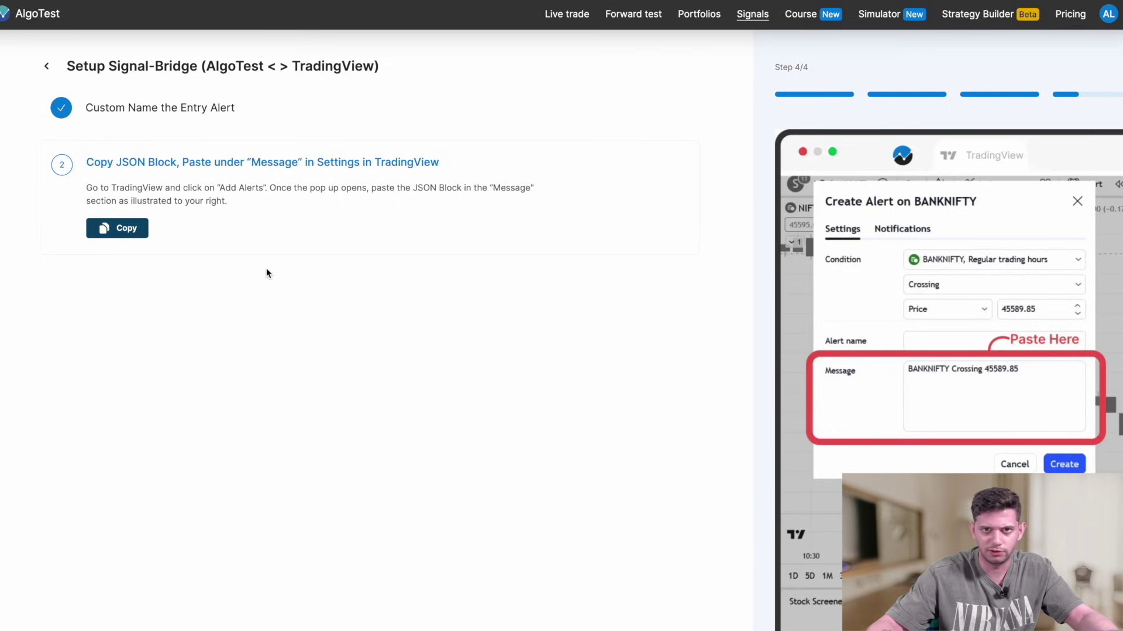
{"action": "left_click", "coordinate": [117, 229]}
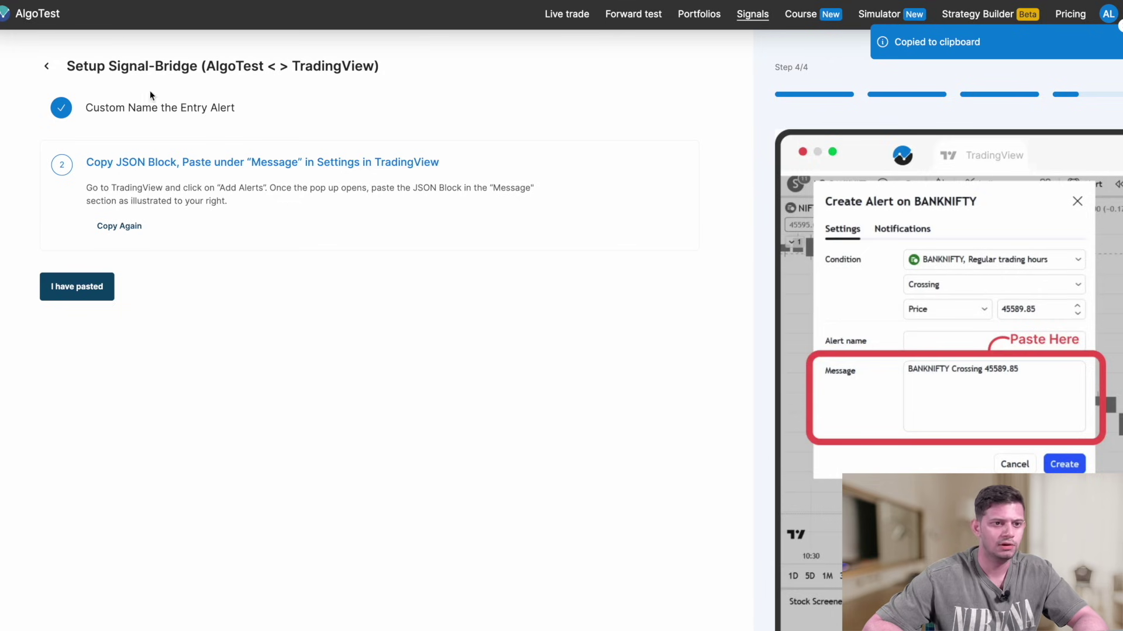
In TradingView, start a NIFTY alert on the VWAP on Straddle & Strangle indicator's Entry condition, triggering Once Per Bar.
{"action": "key", "text": "alt+Tab"}
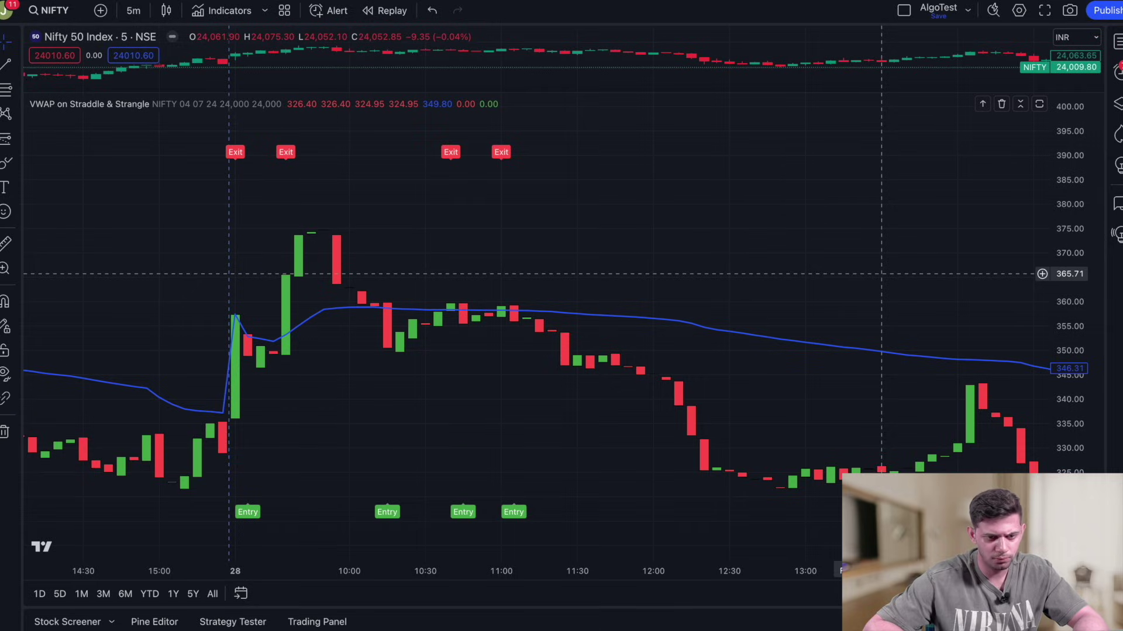
{"action": "left_click", "coordinate": [331, 11]}
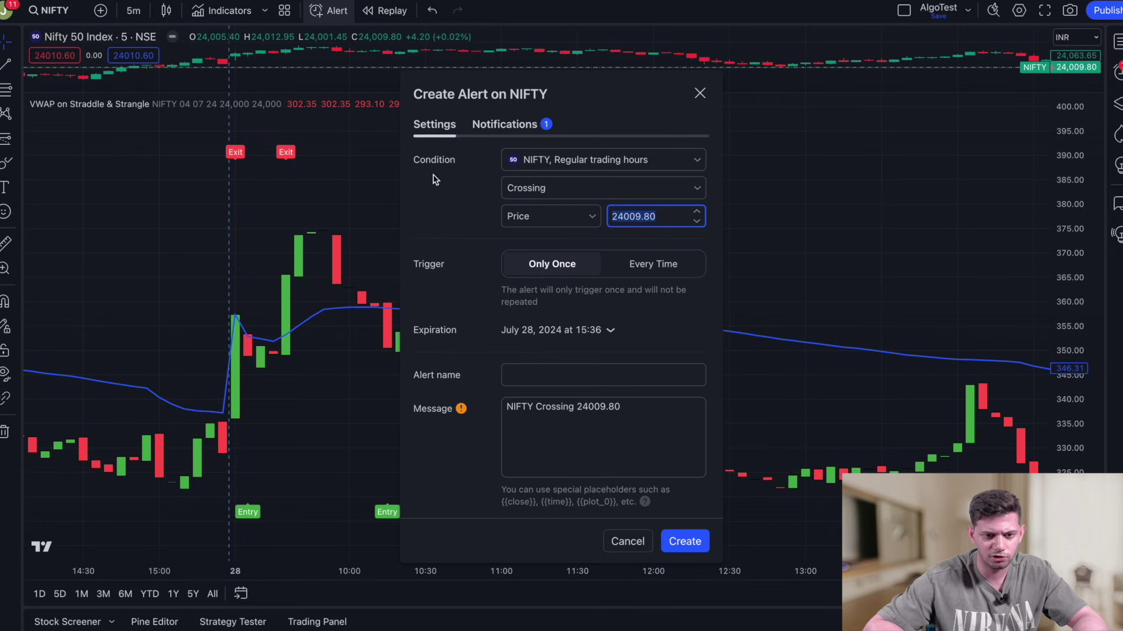
{"action": "left_click", "coordinate": [528, 163]}
{"action": "left_click", "coordinate": [585, 208]}
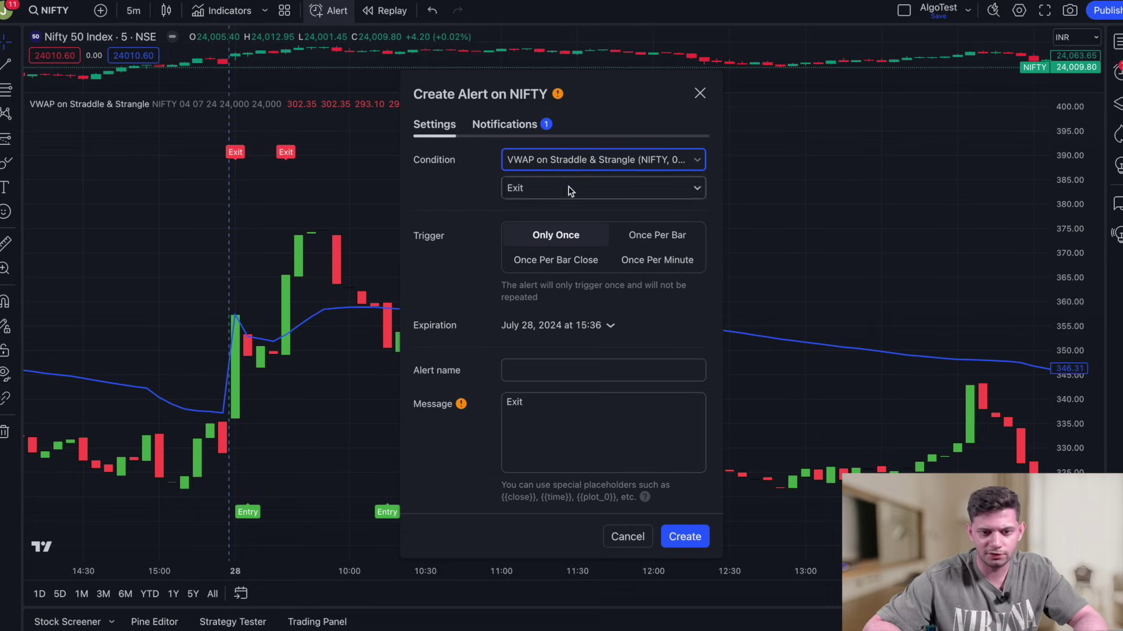
{"action": "left_click", "coordinate": [461, 187]}
{"action": "left_click", "coordinate": [542, 196]}
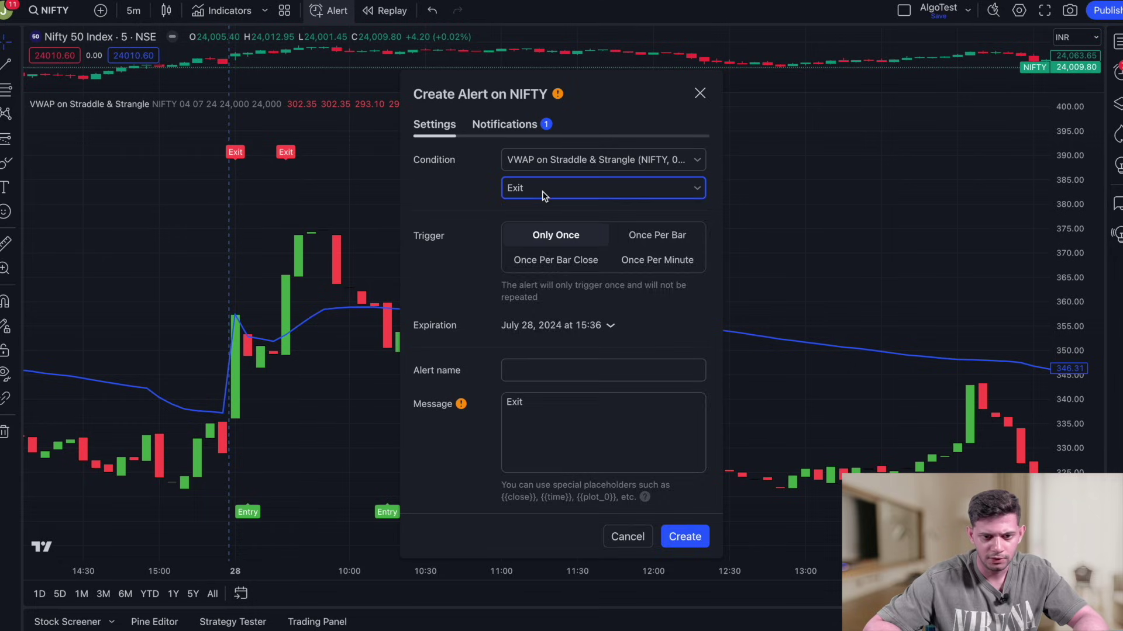
{"action": "left_click", "coordinate": [542, 191]}
{"action": "left_click", "coordinate": [539, 237]}
{"action": "left_click", "coordinate": [499, 216]}
{"action": "left_click", "coordinate": [665, 232]}
Replace the entry alert's message with the copied JSON block containing the access token.
{"action": "left_click", "coordinate": [627, 369]}
{"action": "left_click", "coordinate": [619, 433]}
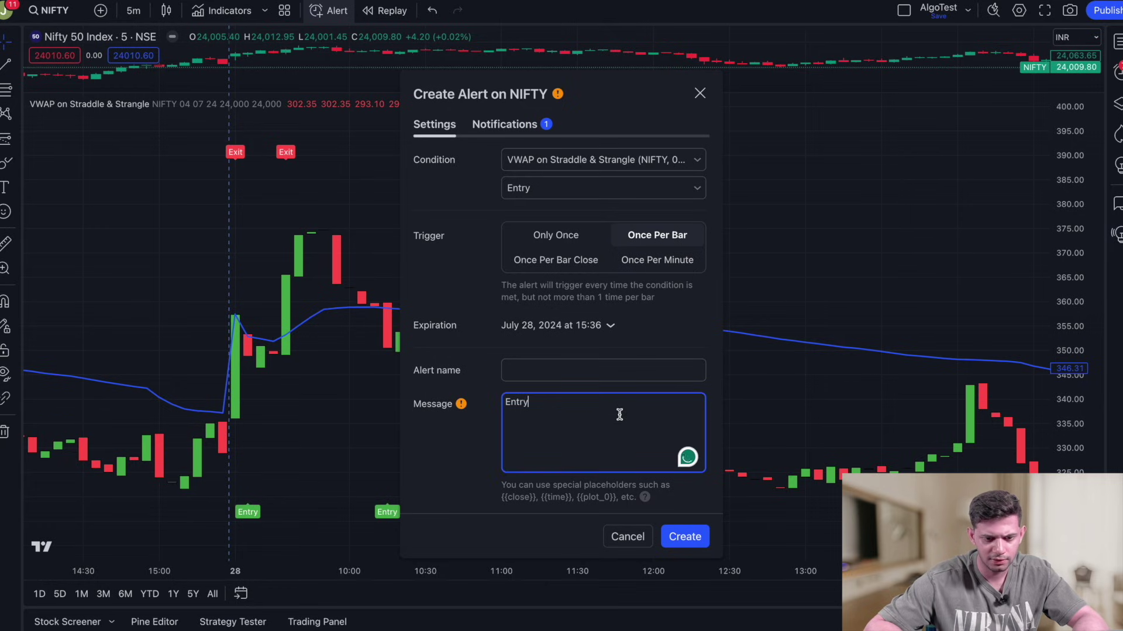
{"action": "key", "text": "ctrl+a"}
{"action": "key", "text": "ctrl+v"}
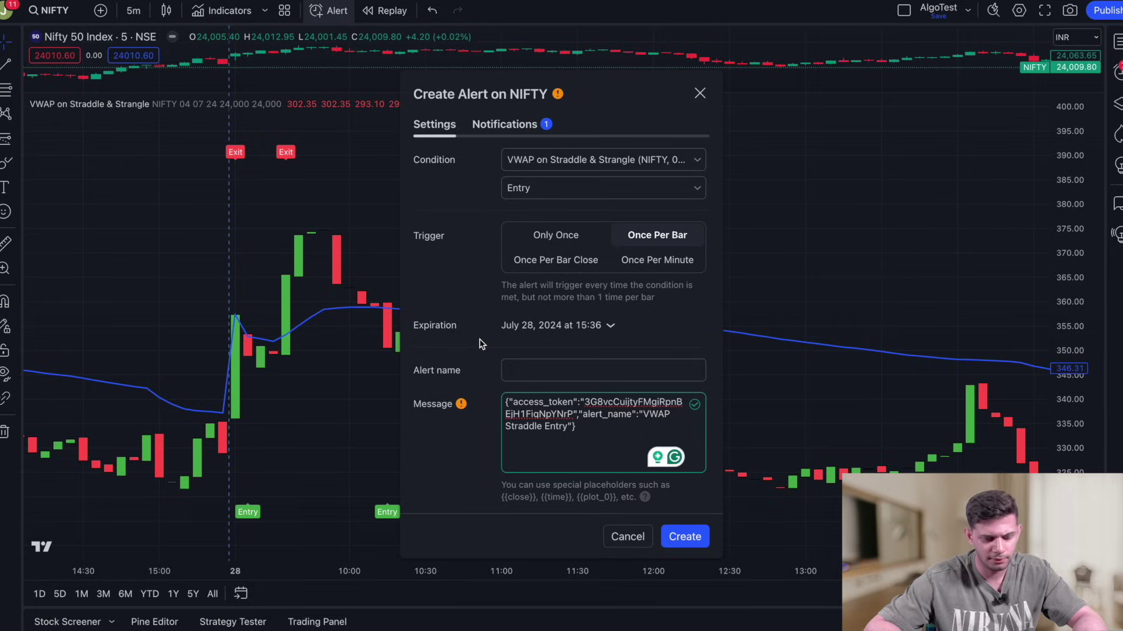
Back in AlgoTest, confirm the entry JSON block as pasted and copy the entry webhook URL.
{"action": "key", "text": "alt+Tab"}
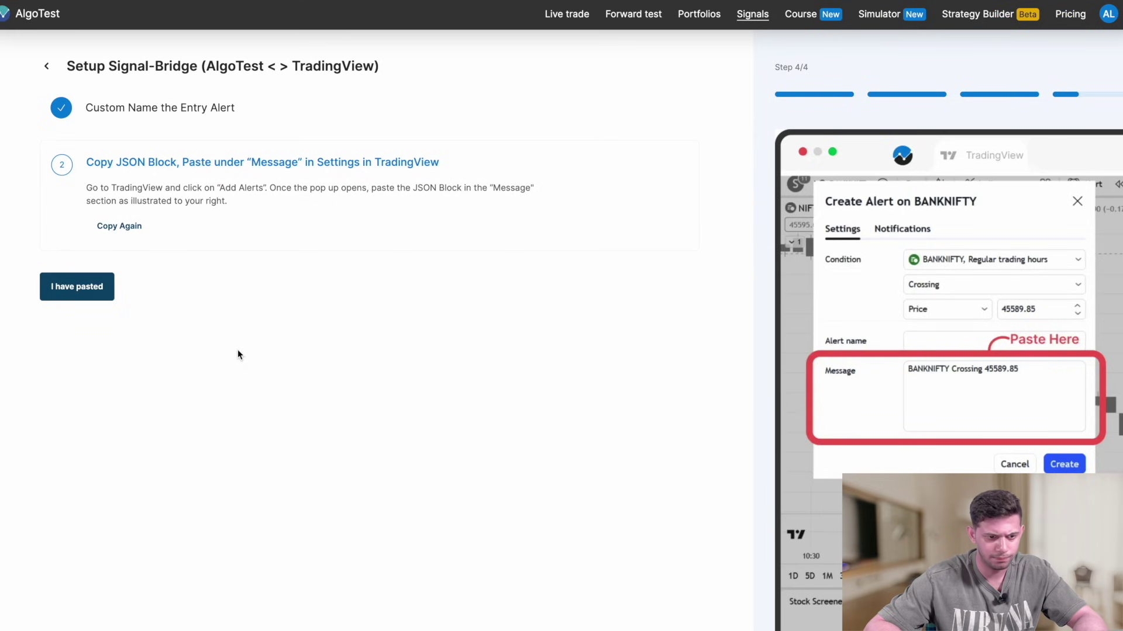
{"action": "left_click", "coordinate": [75, 288]}
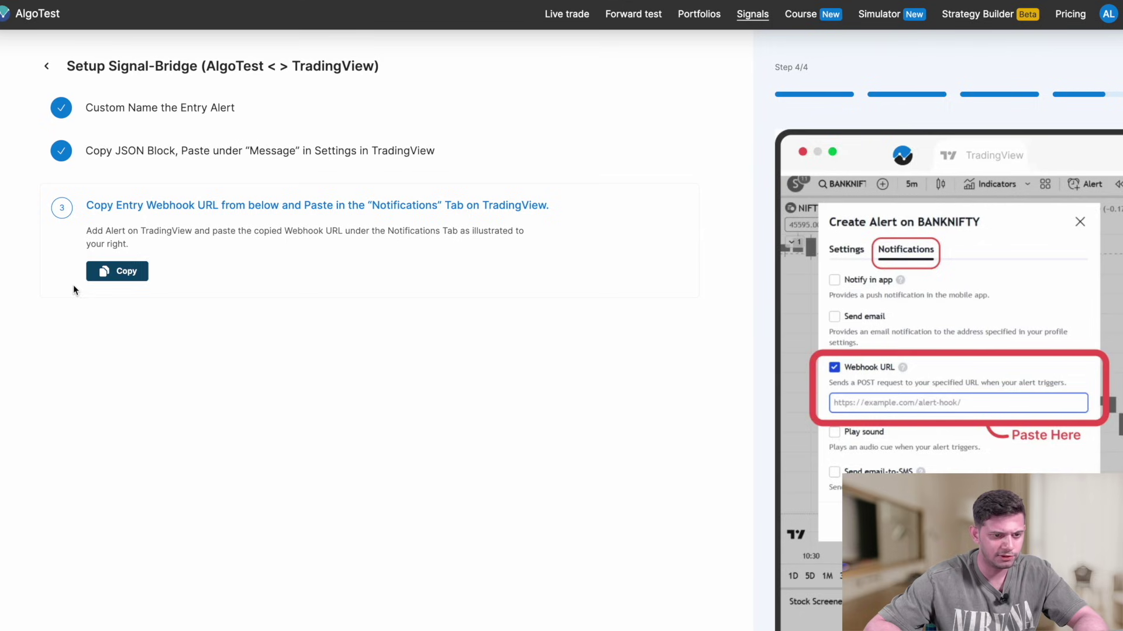
{"action": "left_click", "coordinate": [124, 274]}
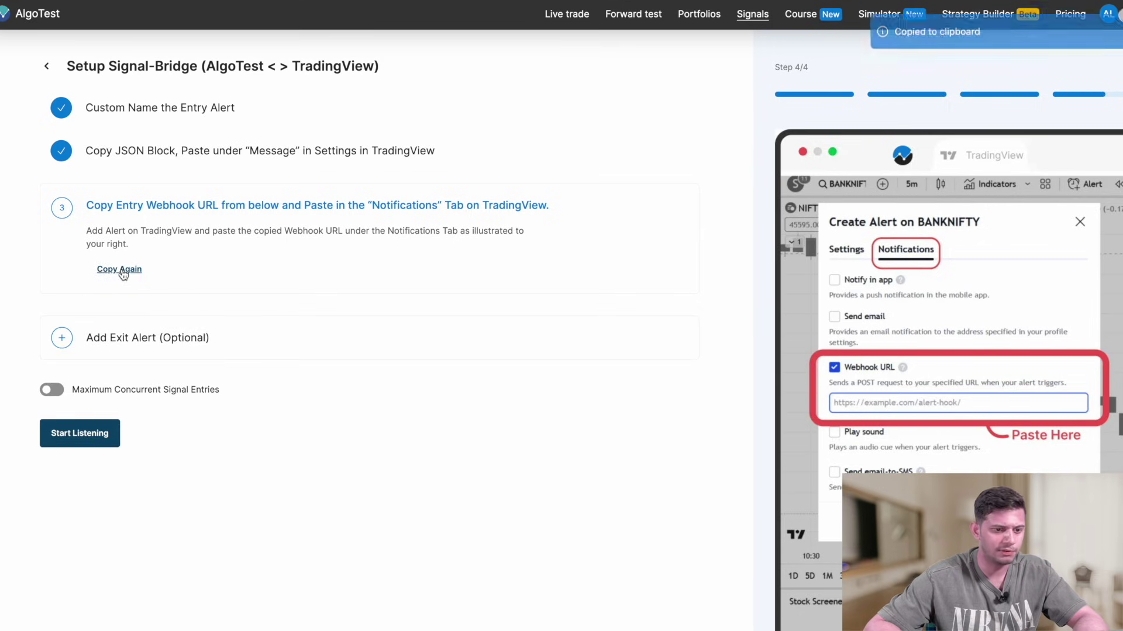
In TradingView, replace the entry alert's webhook URL with the copied entry URL and create the alert.
{"action": "key", "text": "alt+Tab"}
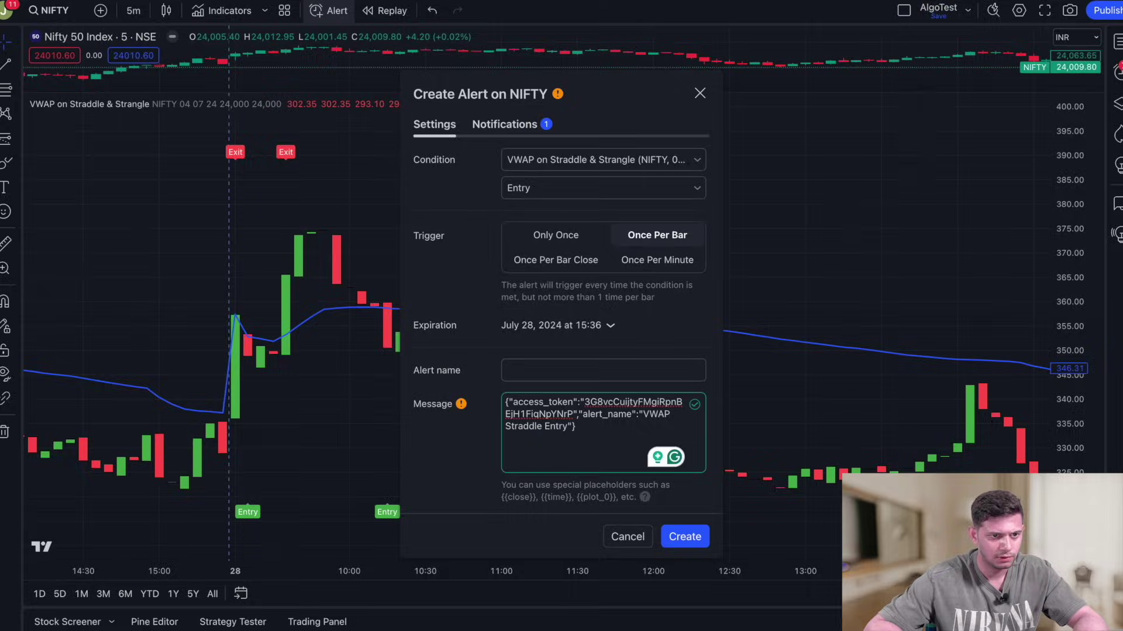
{"action": "left_click", "coordinate": [520, 125]}
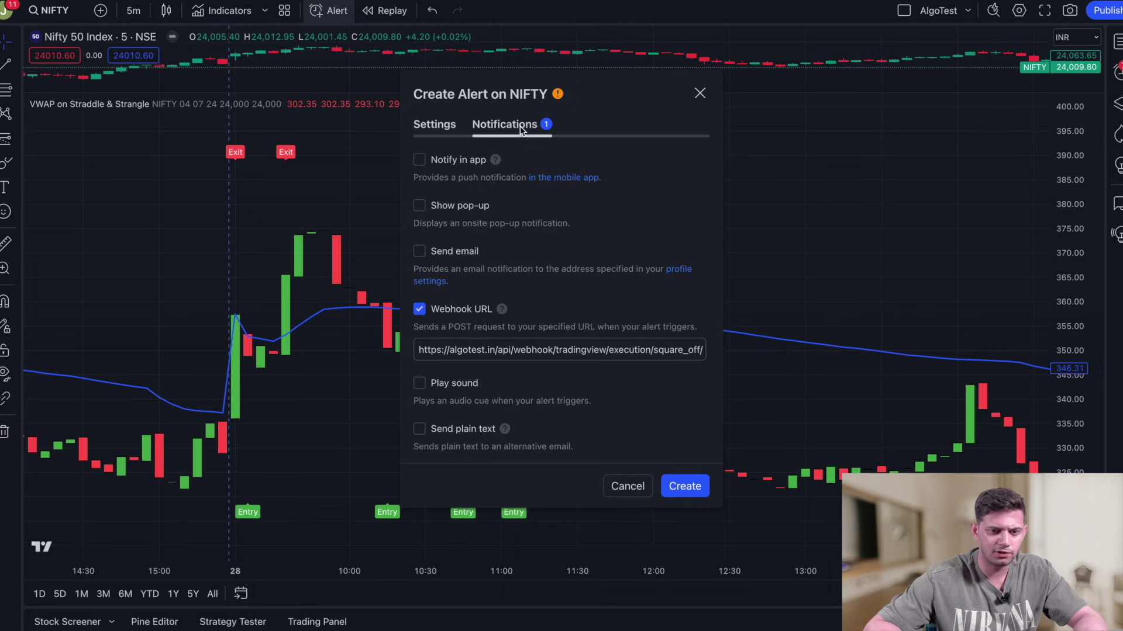
{"action": "double_click", "coordinate": [513, 345]}
{"action": "key", "text": "ctrl+a"}
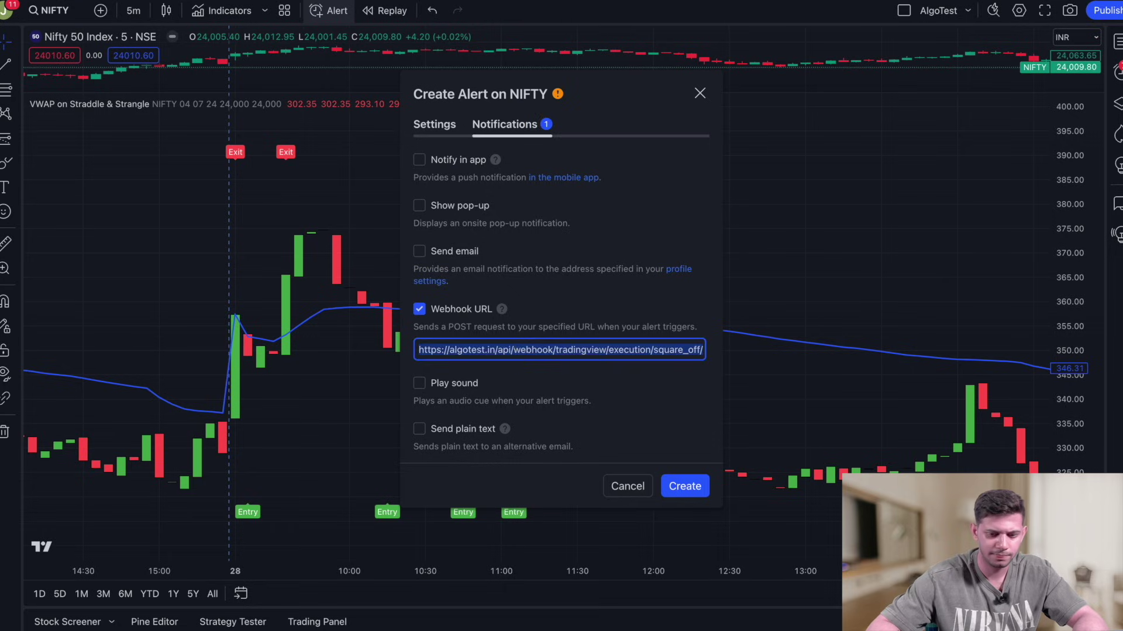
{"action": "key", "text": "BackSpace"}
{"action": "key", "text": "ctrl+v"}
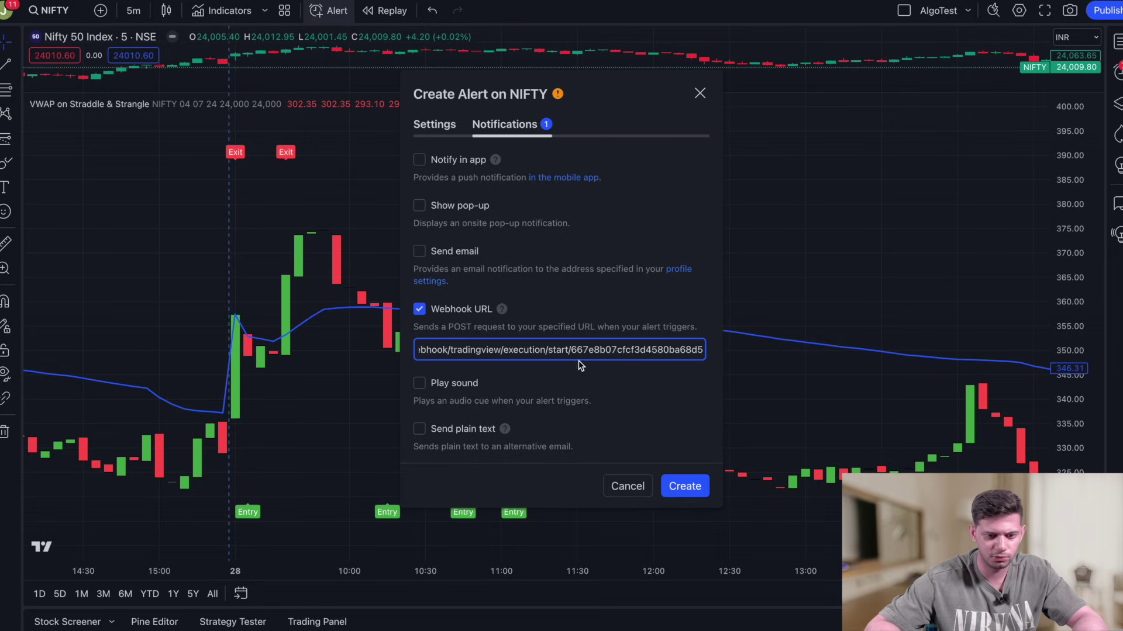
{"action": "left_click", "coordinate": [684, 486]}
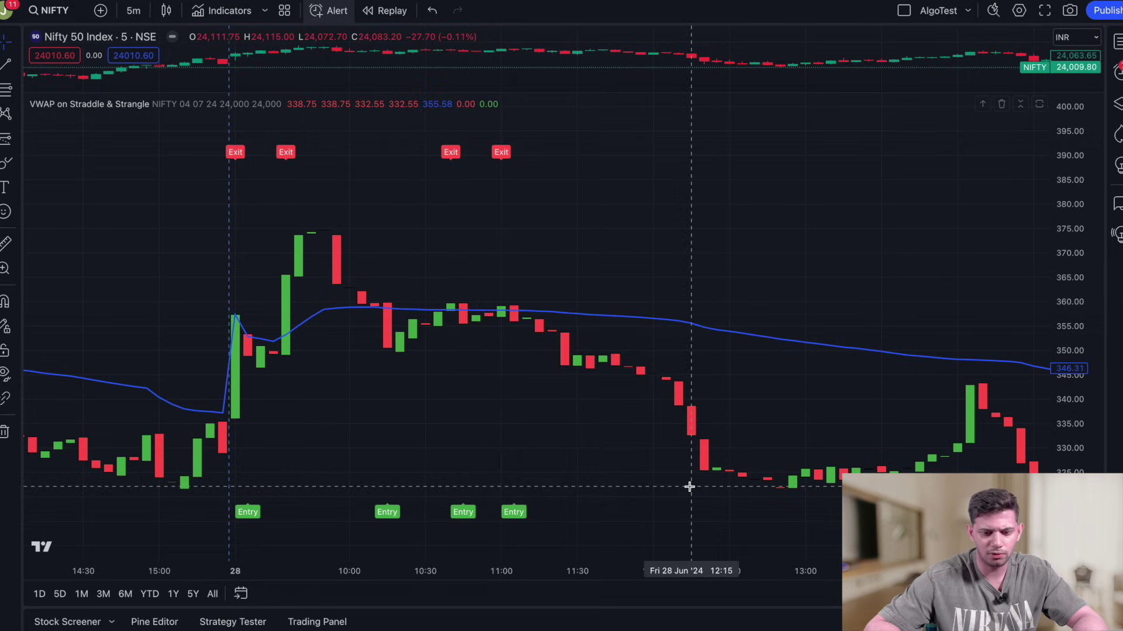
In AlgoTest, add an exit alert named VWAP Straddle Exit and copy its JSON block.
{"action": "key", "text": "super+Tab"}
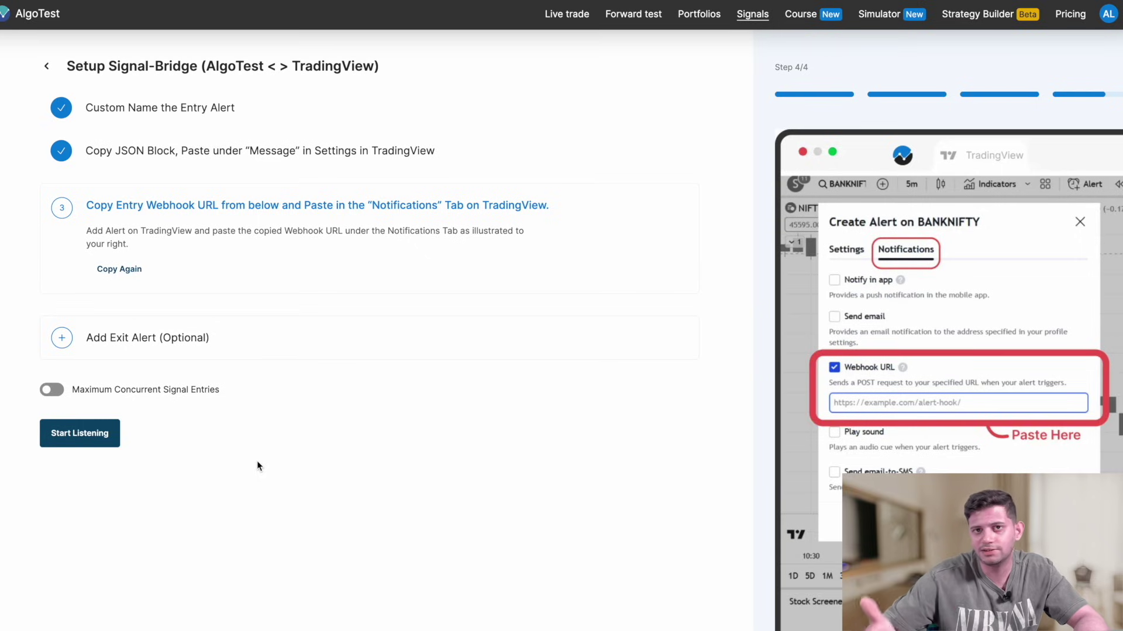
{"action": "left_click", "coordinate": [148, 346]}
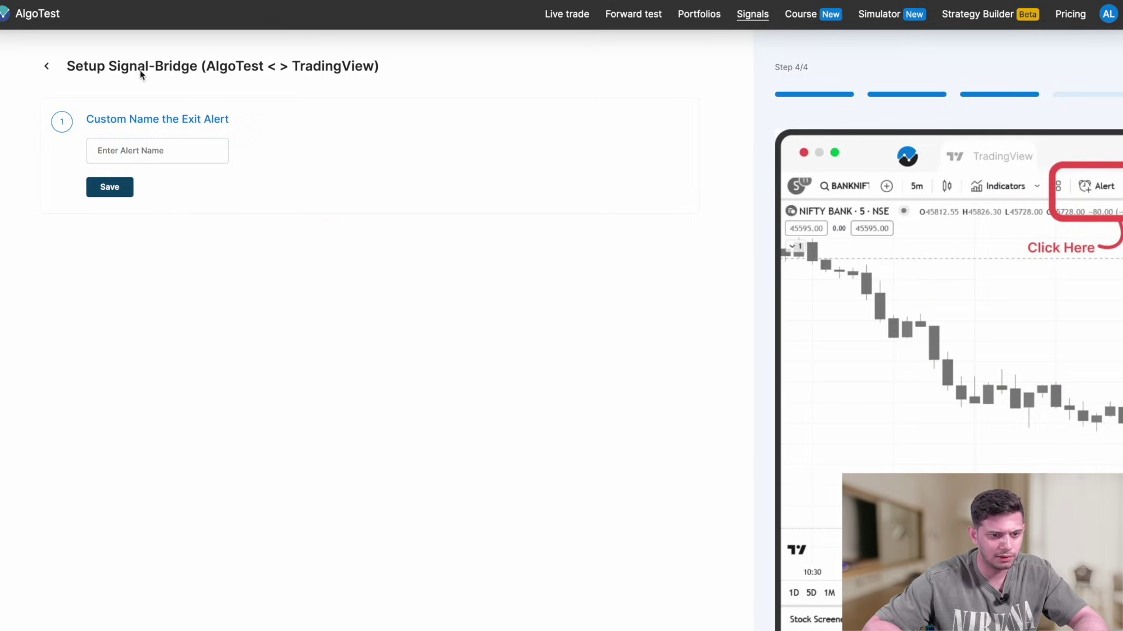
{"action": "left_click", "coordinate": [132, 143]}
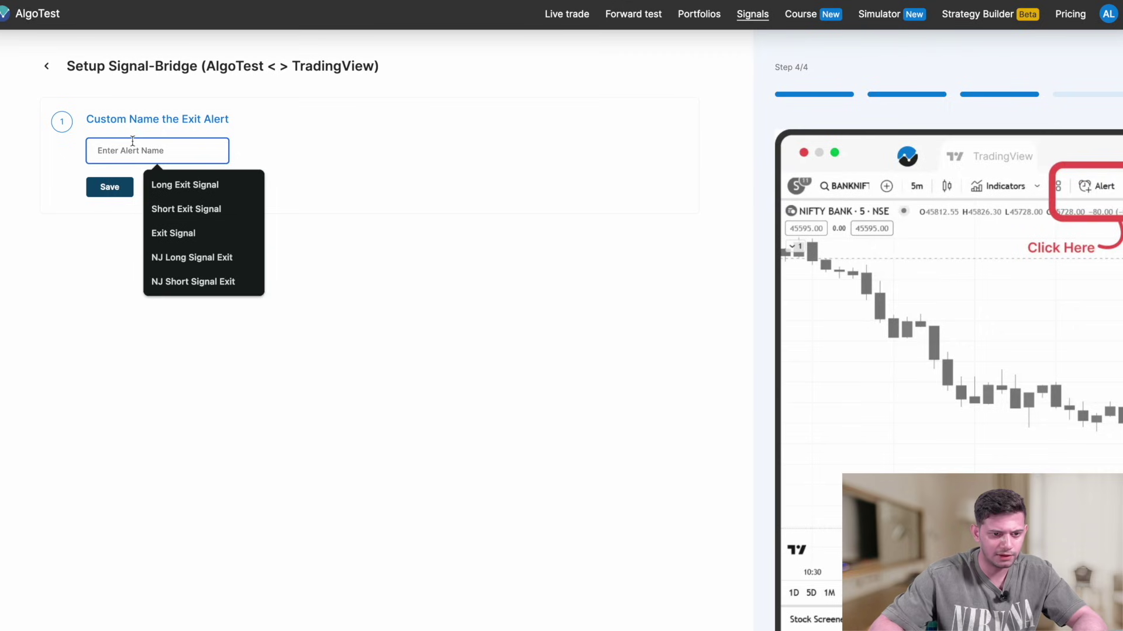
{"action": "key", "text": "ctrl+v"}
{"action": "left_click", "coordinate": [162, 201]}
{"action": "left_click", "coordinate": [122, 193]}
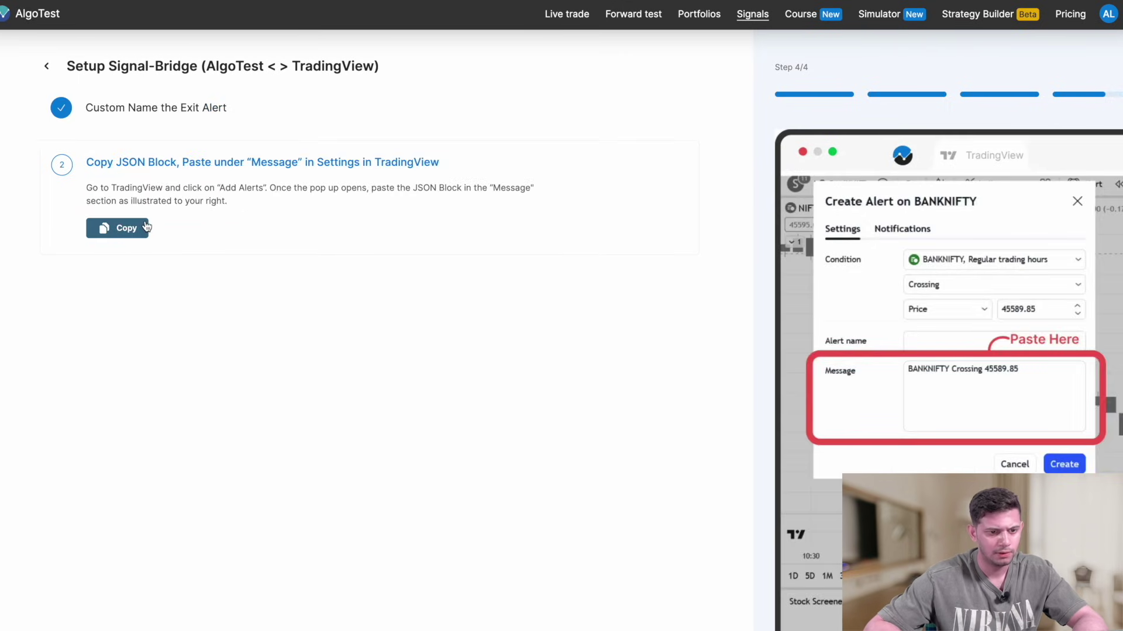
{"action": "left_click", "coordinate": [146, 227]}
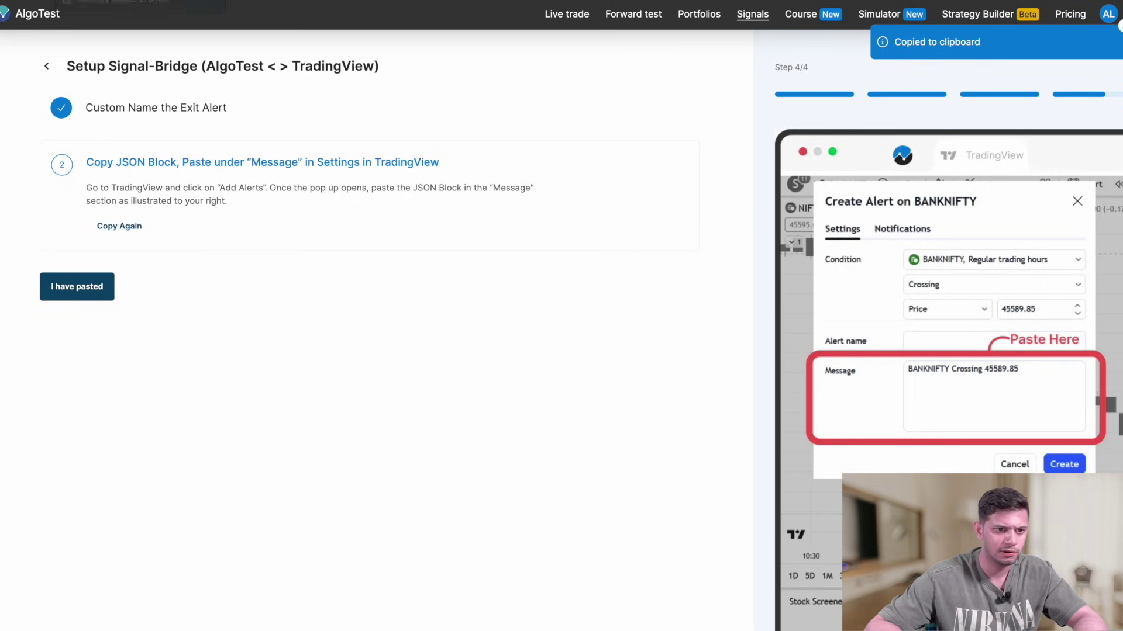
In TradingView, start a second NIFTY alert on the VWAP on Straddle & Strangle indicator's Exit condition, triggering Once Per Bar.
{"action": "key", "text": "super+Tab"}
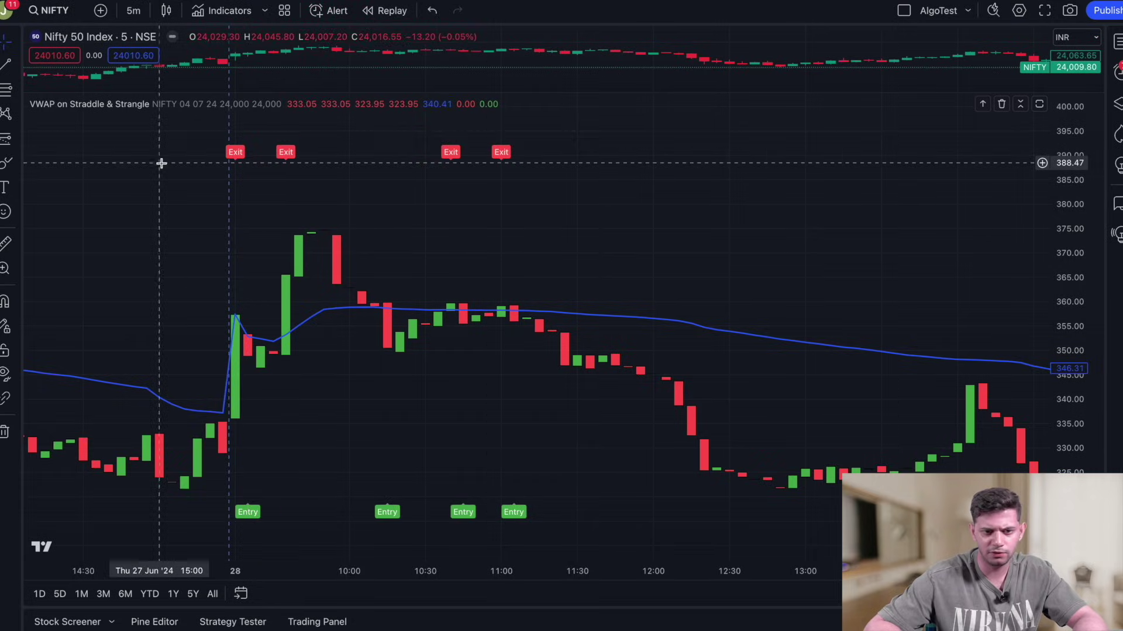
{"action": "left_click", "coordinate": [325, 12]}
{"action": "left_click", "coordinate": [640, 156]}
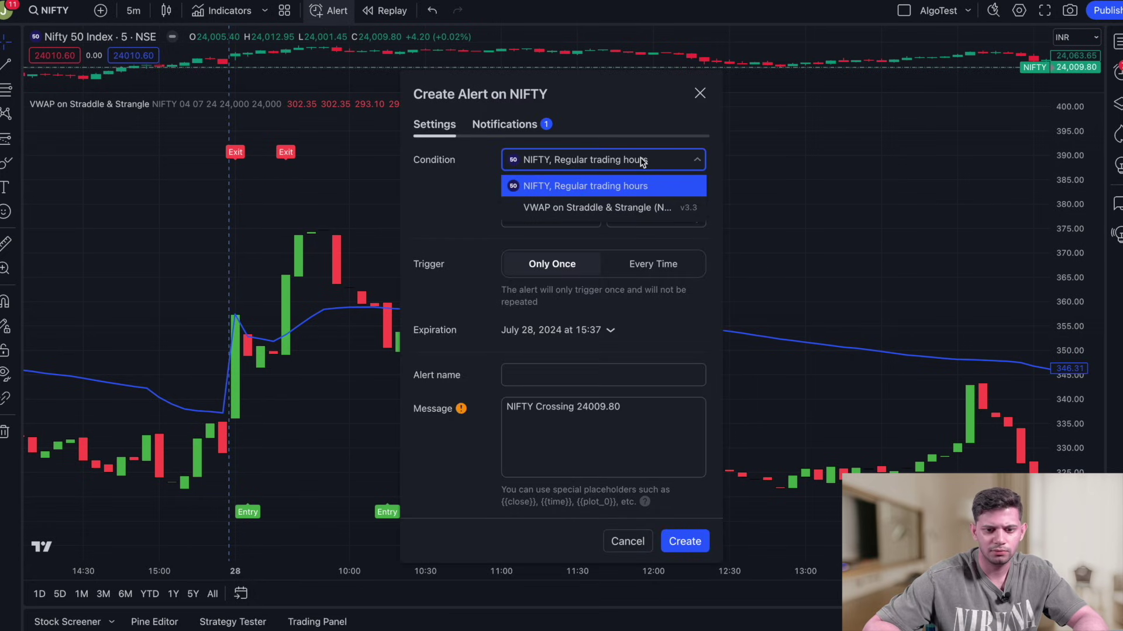
{"action": "left_click", "coordinate": [630, 209]}
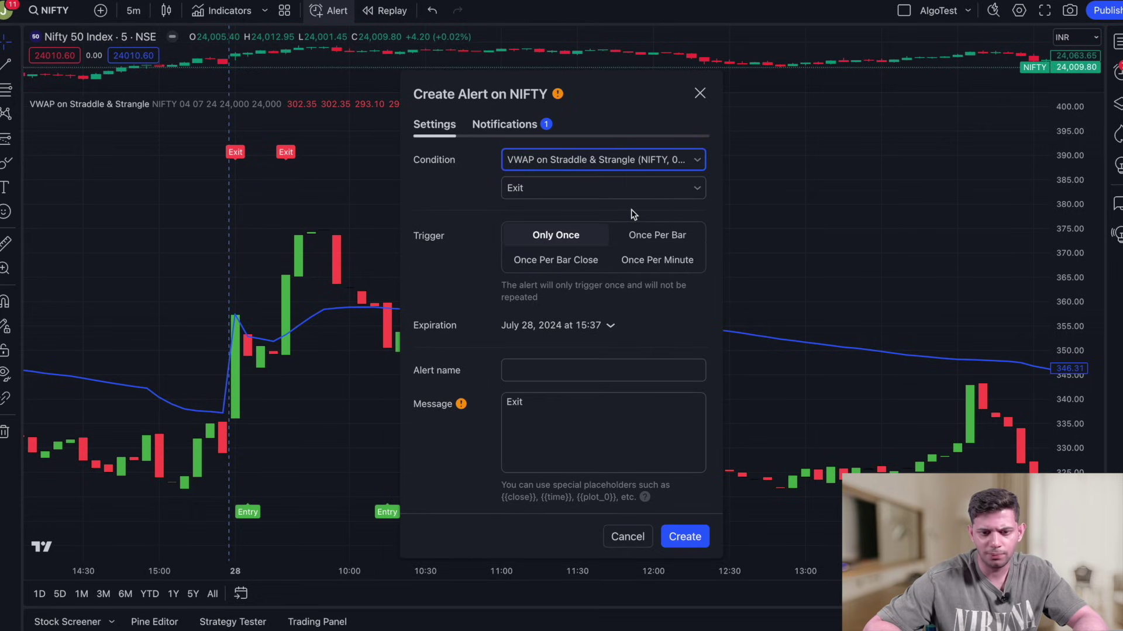
{"action": "left_click", "coordinate": [605, 194]}
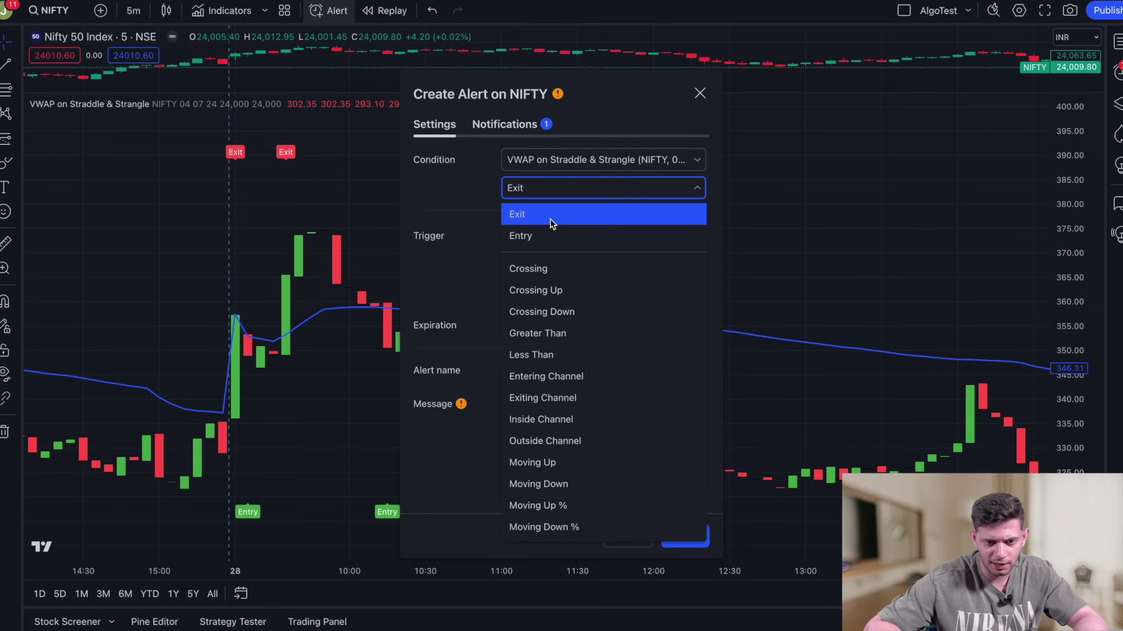
{"action": "left_click", "coordinate": [525, 220]}
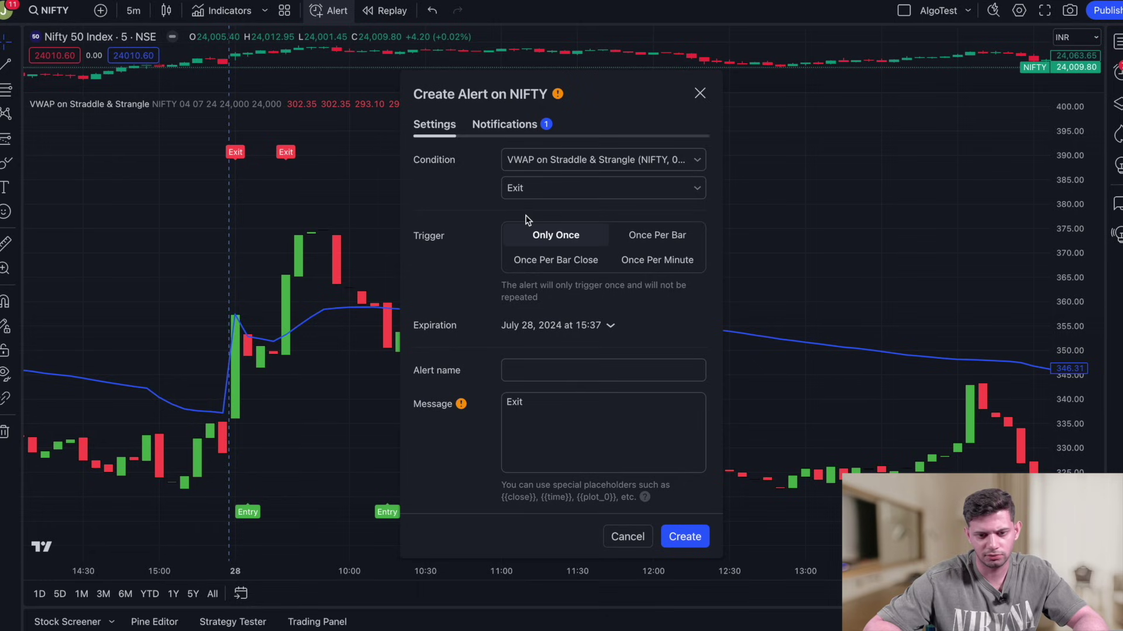
{"action": "left_click", "coordinate": [674, 238]}
Replace the exit alert's message with the copied exit JSON block containing the access token.
{"action": "left_click", "coordinate": [571, 434]}
{"action": "key", "text": "ctrl+a"}
{"action": "key", "text": "BackSpace"}
{"action": "key", "text": "ctrl+v"}
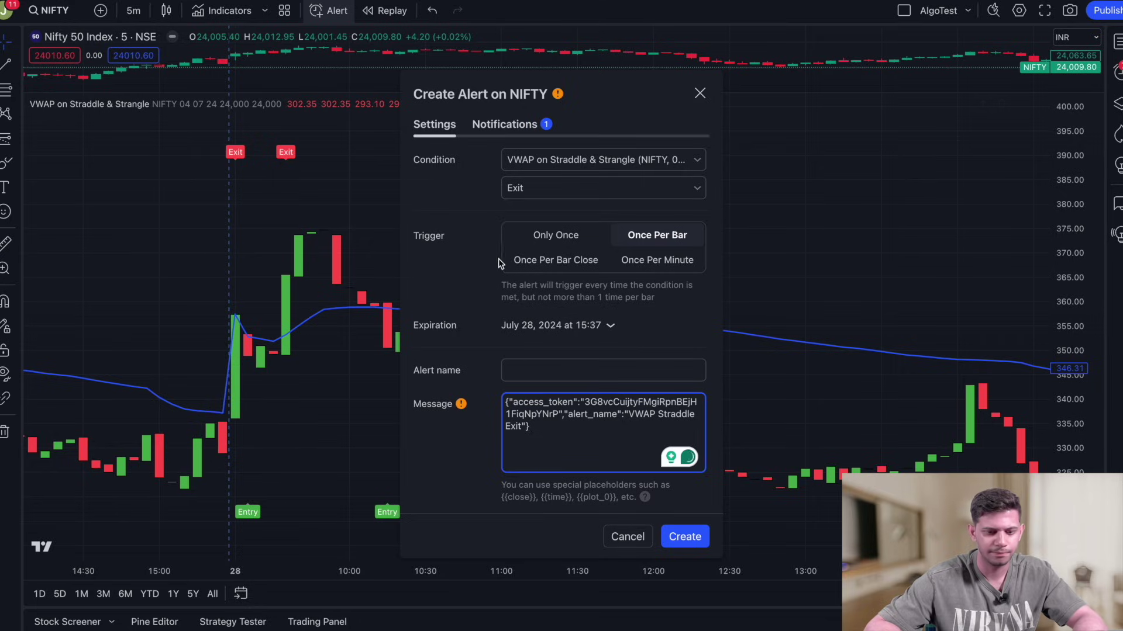
Back in AlgoTest, confirm the exit JSON block as pasted and copy the exit webhook URL.
{"action": "key", "text": "alt+Tab"}
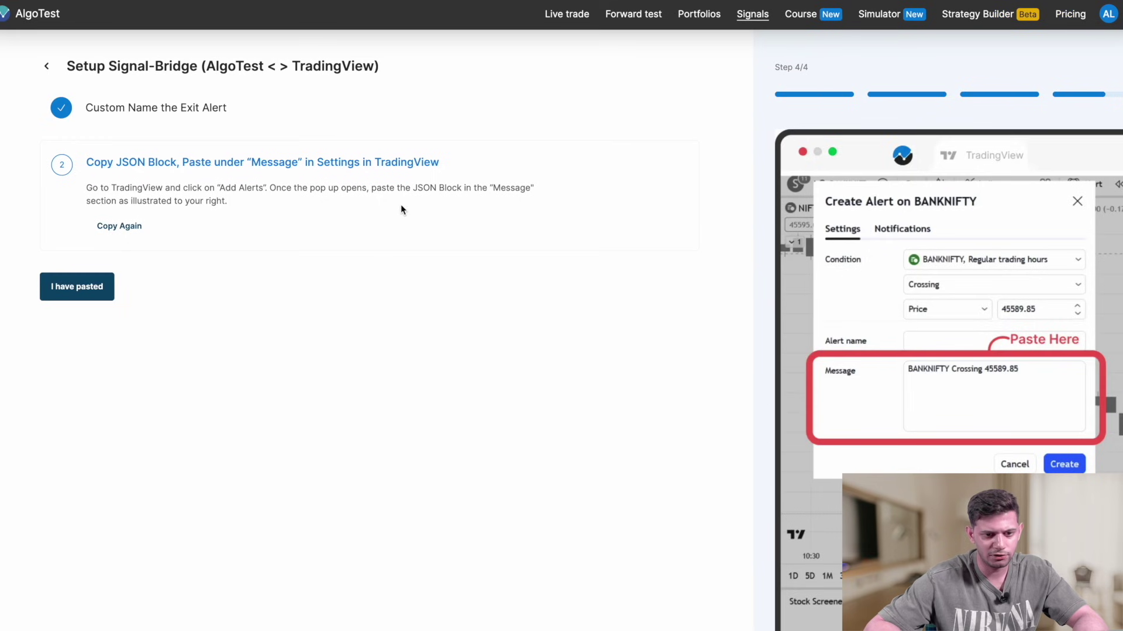
{"action": "left_click", "coordinate": [108, 290]}
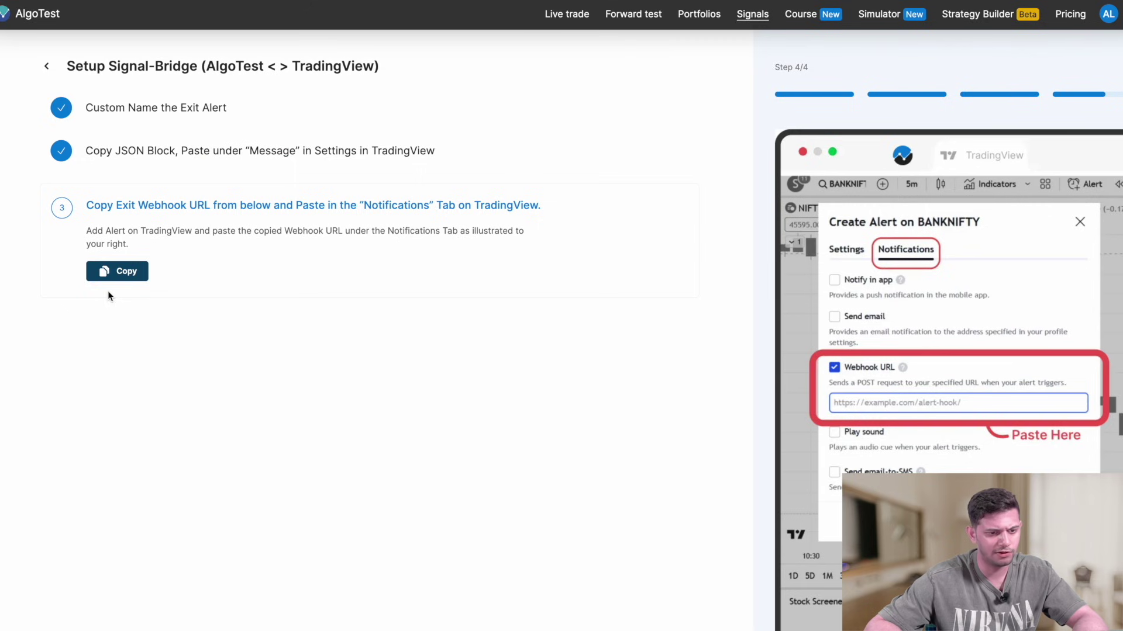
{"action": "left_click", "coordinate": [107, 279]}
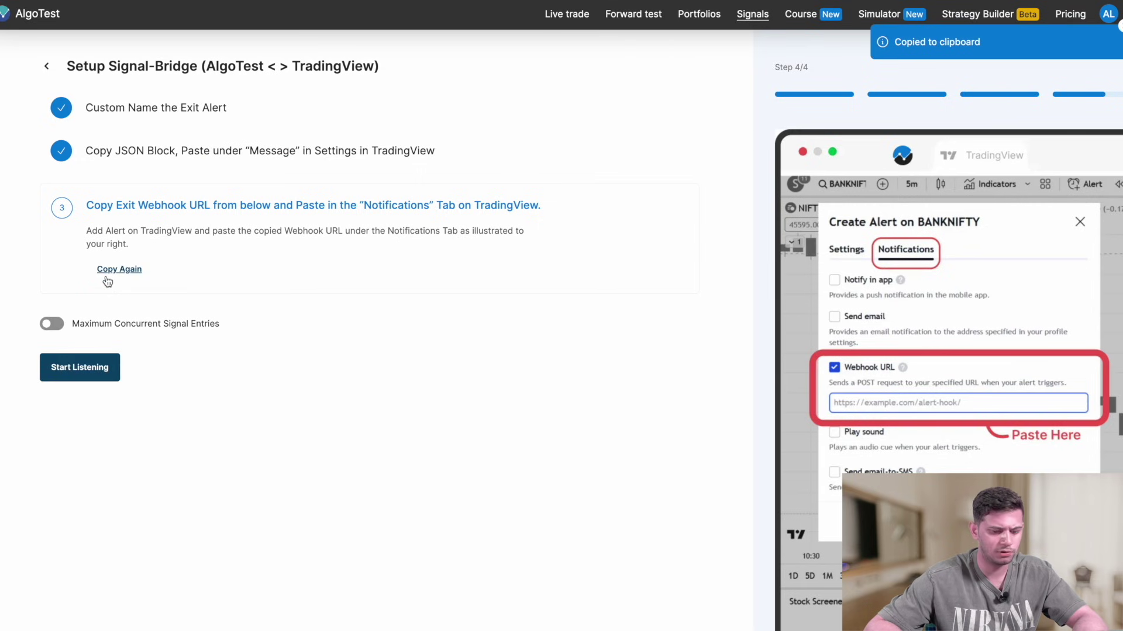
In TradingView, replace the exit alert's webhook URL with the copied exit URL and create the alert.
{"action": "key", "text": "alt+Tab"}
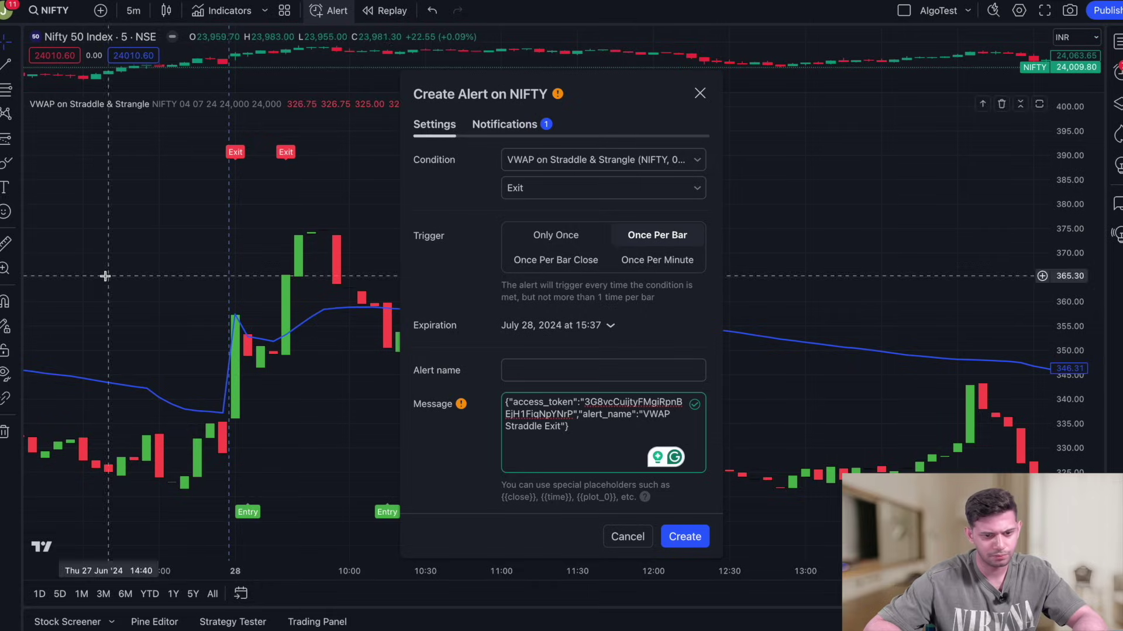
{"action": "left_click", "coordinate": [511, 124]}
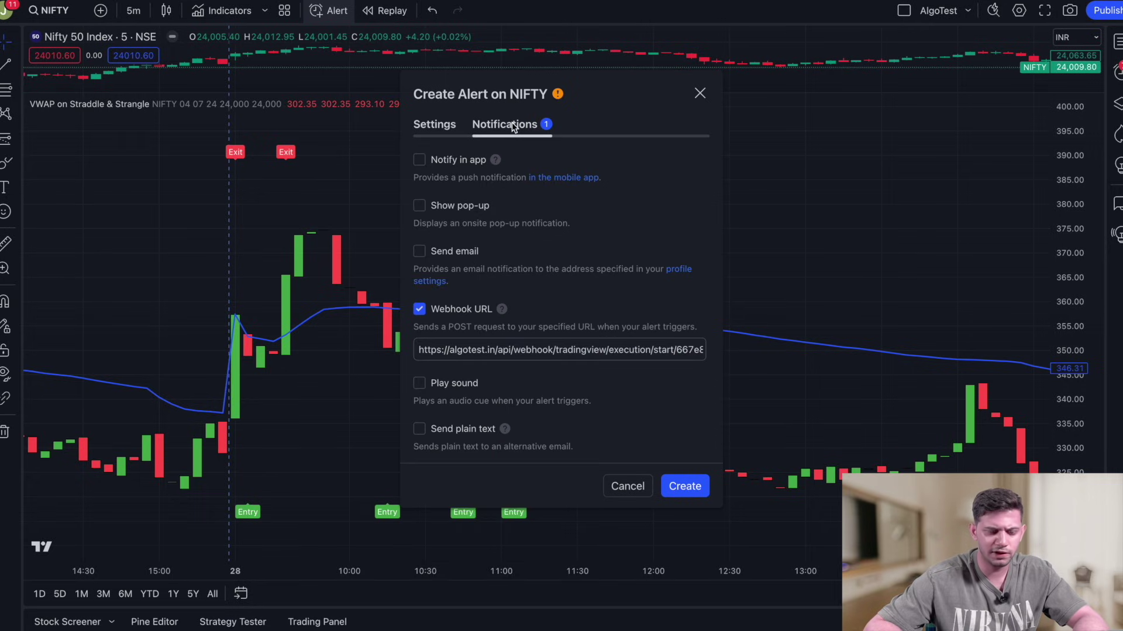
{"action": "triple_click", "coordinate": [481, 350]}
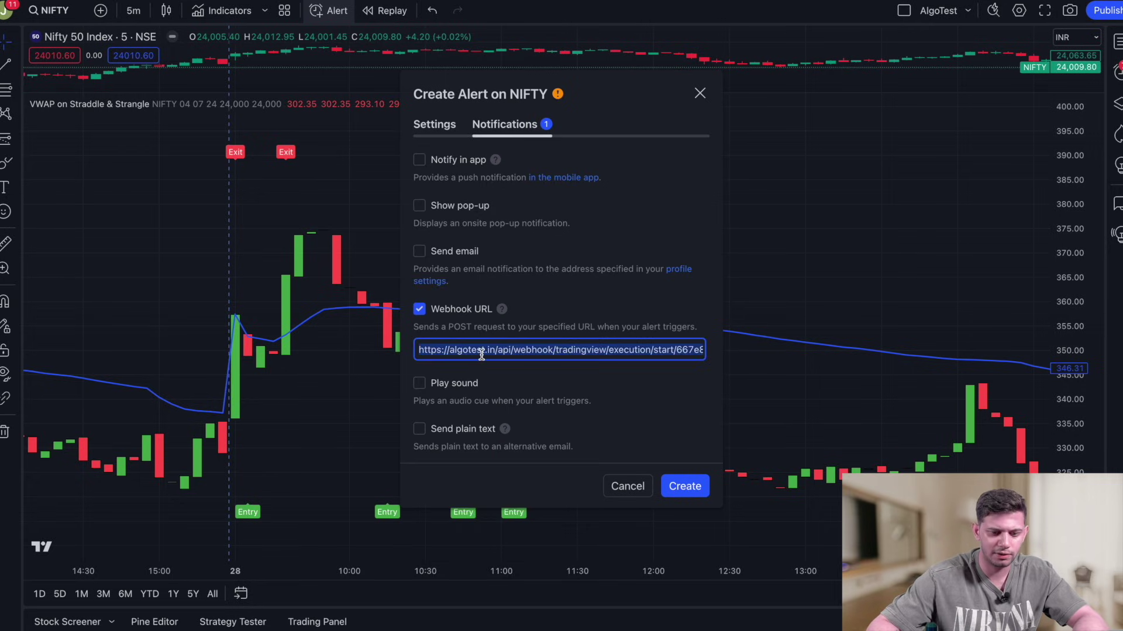
{"action": "key", "text": "BackSpace"}
{"action": "key", "text": "ctrl+v"}
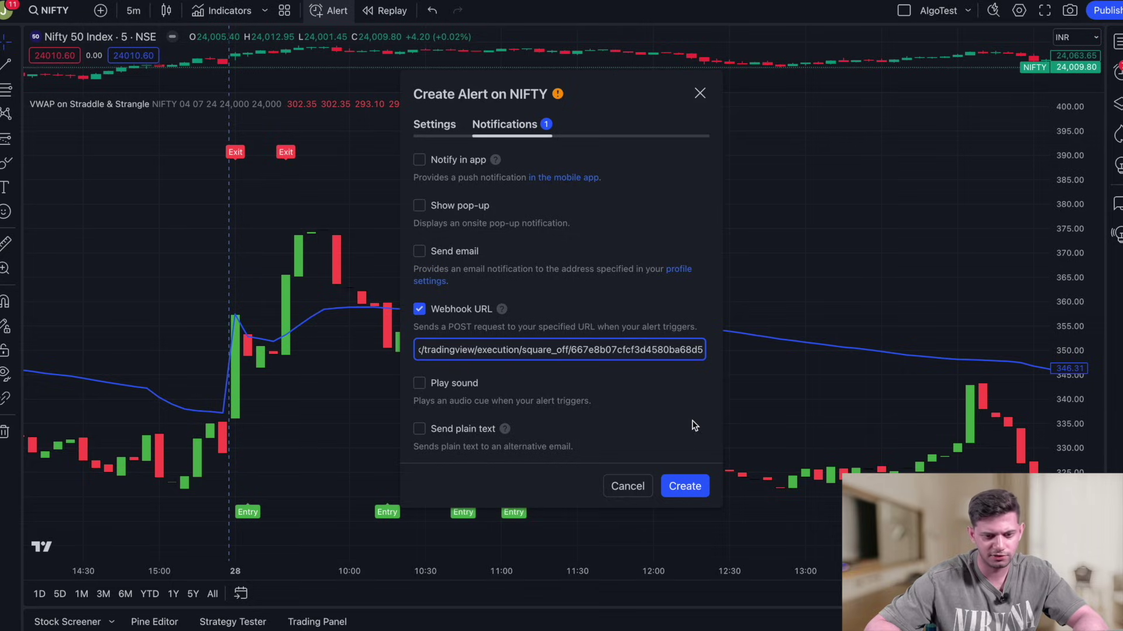
{"action": "left_click", "coordinate": [685, 486]}
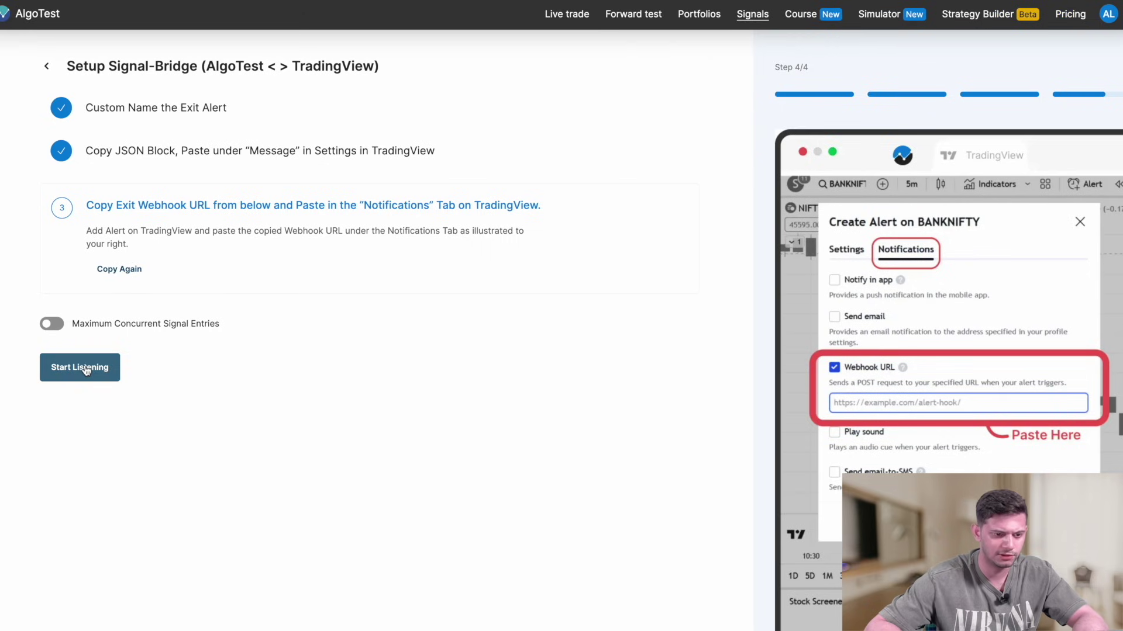
In AlgoTest, start listening for the VWAP Straddle signals, leaving Maximum Concurrent Signal Entries off.
{"action": "left_click", "coordinate": [85, 370]}
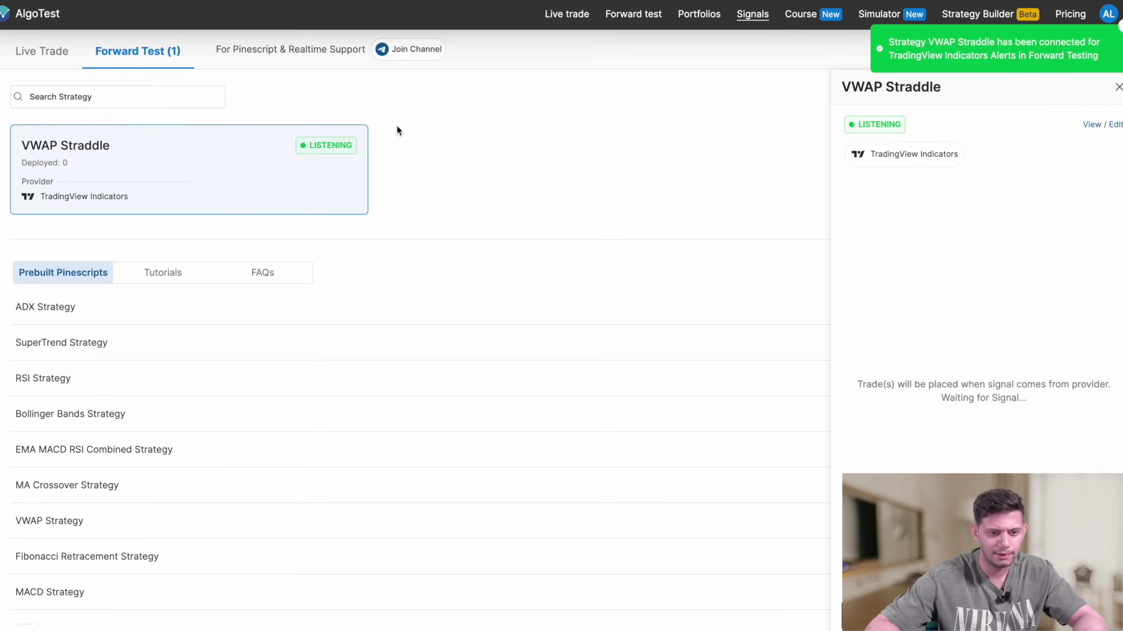